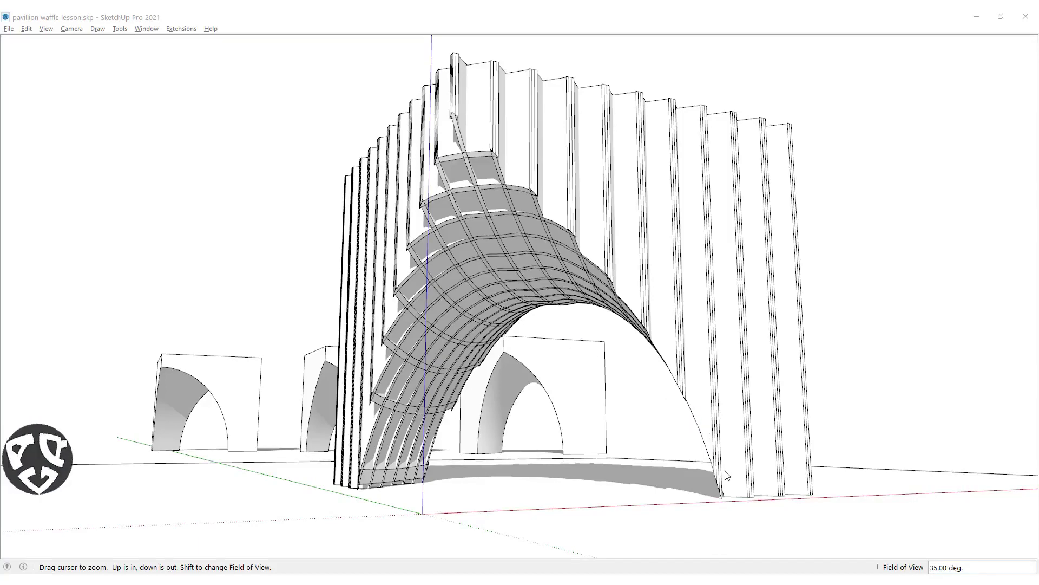
- Orbit and pan to a steep top-down view of the waffle grid
{"action": "left_click", "coordinate": [655, 370]}
{"action": "key", "text": "space"}
{"action": "middle_click_drag", "start_coordinate": [633, 315], "coordinate": [605, 541]}
{"action": "middle_click_drag", "start_coordinate": [559, 476], "coordinate": [527, 494]}
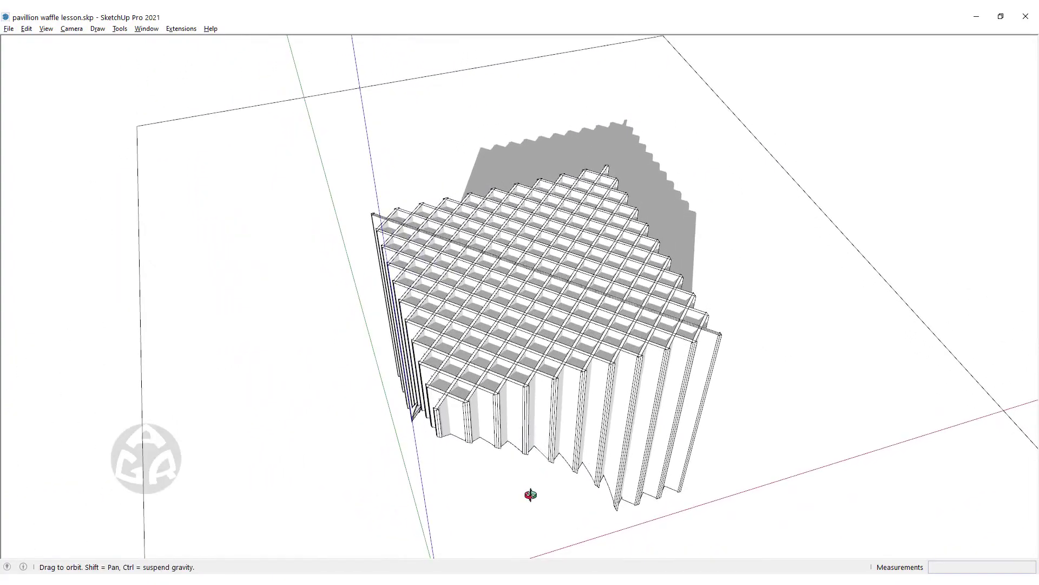
{"action": "scroll", "coordinate": [512, 488], "scroll_direction": "down", "scroll_amount": 3}
{"action": "middle_click_drag", "start_coordinate": [682, 432], "coordinate": [516, 448], "text": "shift"}
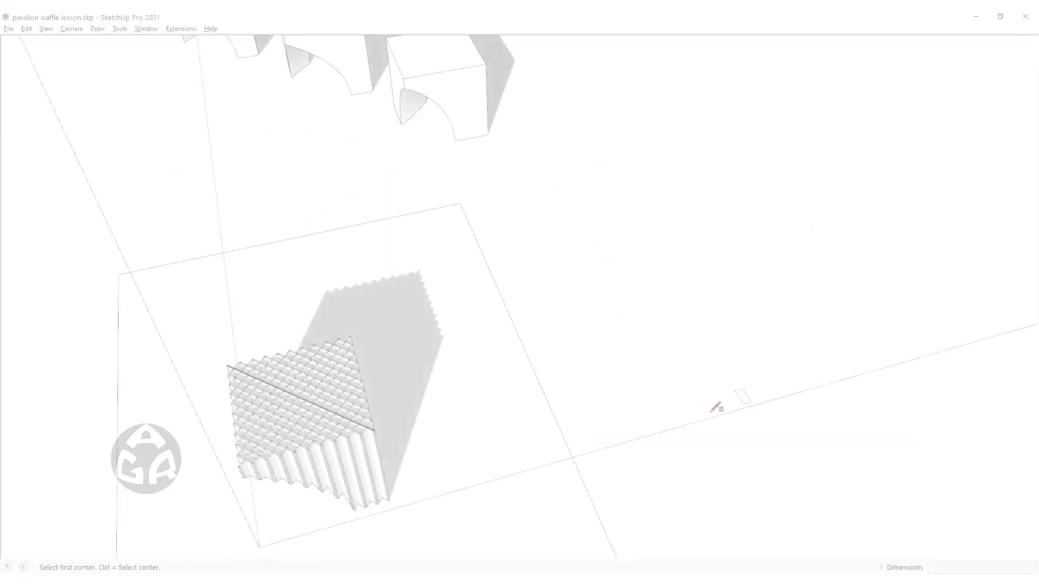
- Build a 10 by 10 by 10 m cube beside the grid and group it
{"action": "left_click", "coordinate": [692, 413]}
{"action": "type", "text": "10,10"}
{"action": "key", "text": "Return"}
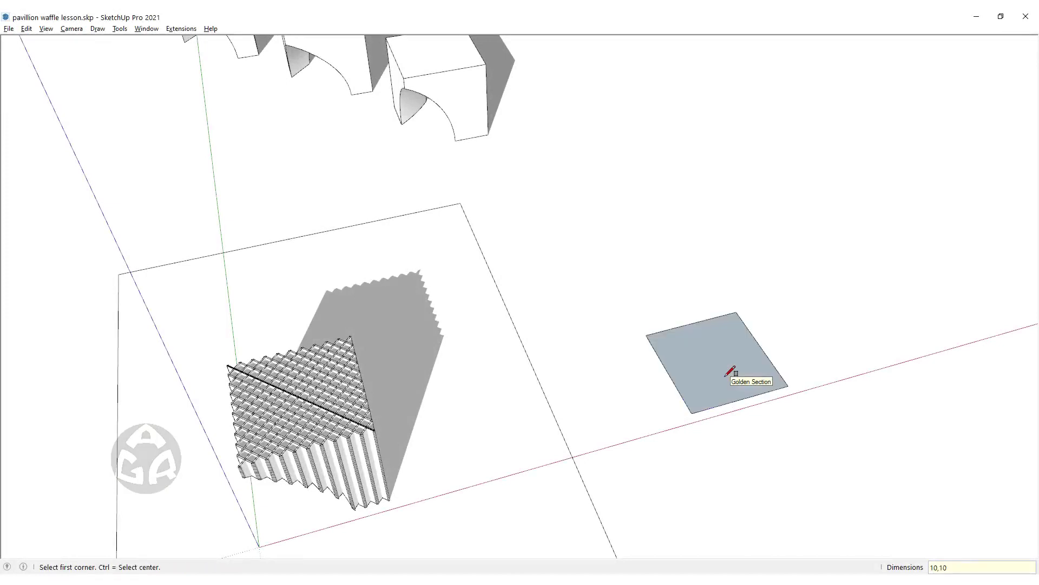
{"action": "key", "text": "p"}
{"action": "left_click", "coordinate": [731, 367]}
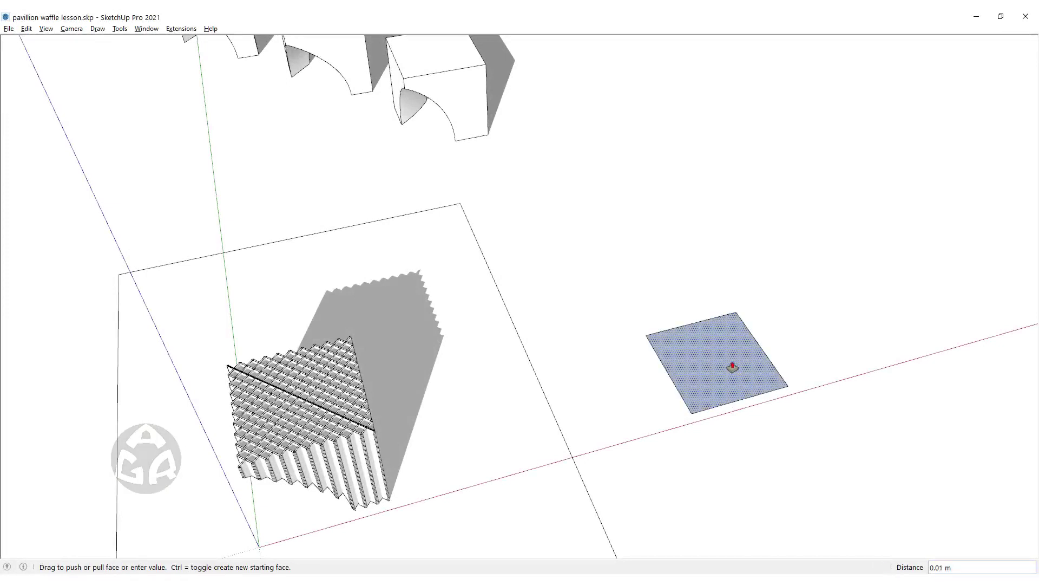
{"action": "type", "text": "10"}
{"action": "key", "text": "Return"}
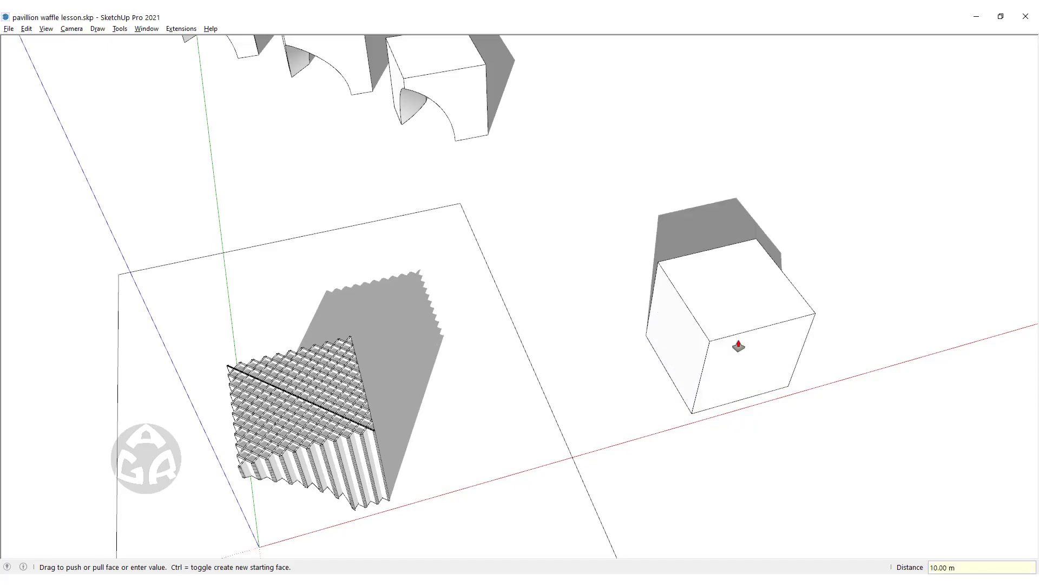
{"action": "key", "text": "space"}
{"action": "triple_click", "coordinate": [739, 345]}
{"action": "right_click", "coordinate": [739, 345]}
{"action": "left_click", "coordinate": [780, 114]}
{"action": "middle_click_drag", "start_coordinate": [780, 117], "coordinate": [657, 377]}
- Rotate the drawing axes 45° about the vertical axis via axes Move
{"action": "right_click", "coordinate": [652, 371]}
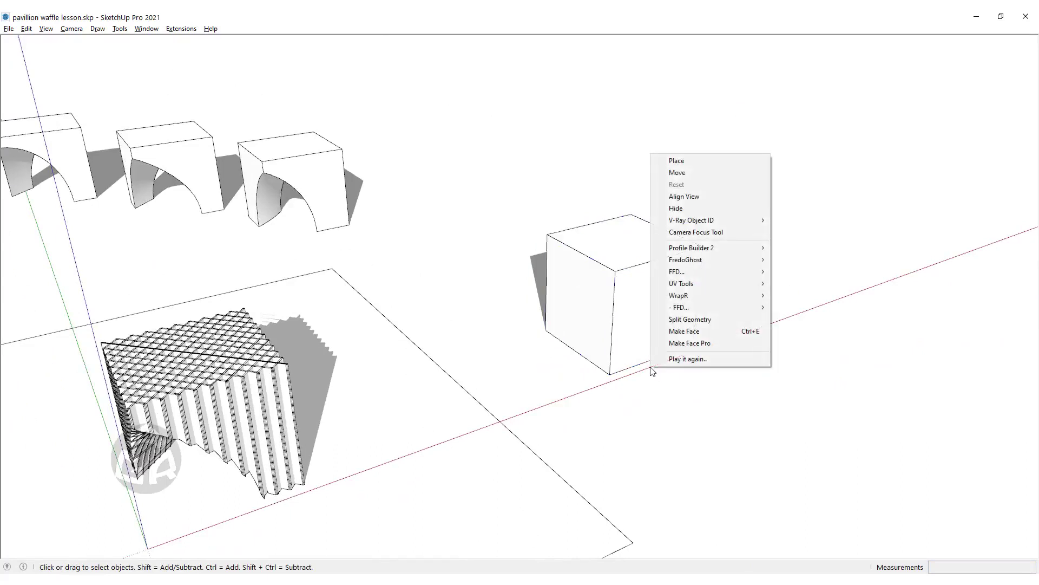
{"action": "left_click", "coordinate": [695, 170]}
{"action": "left_click_drag", "start_coordinate": [572, 307], "coordinate": [527, 302]}
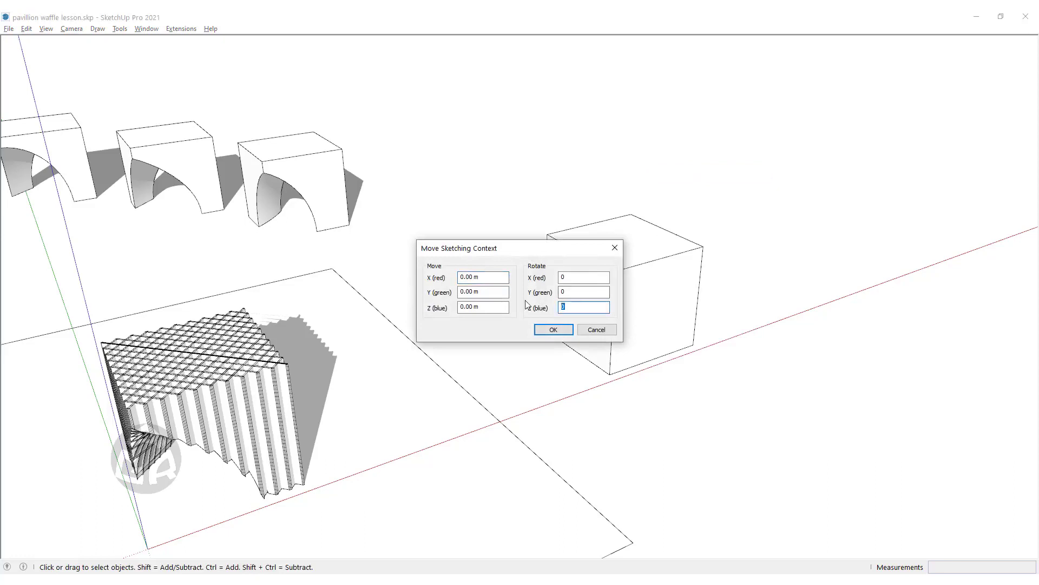
{"action": "key", "text": "Return"}
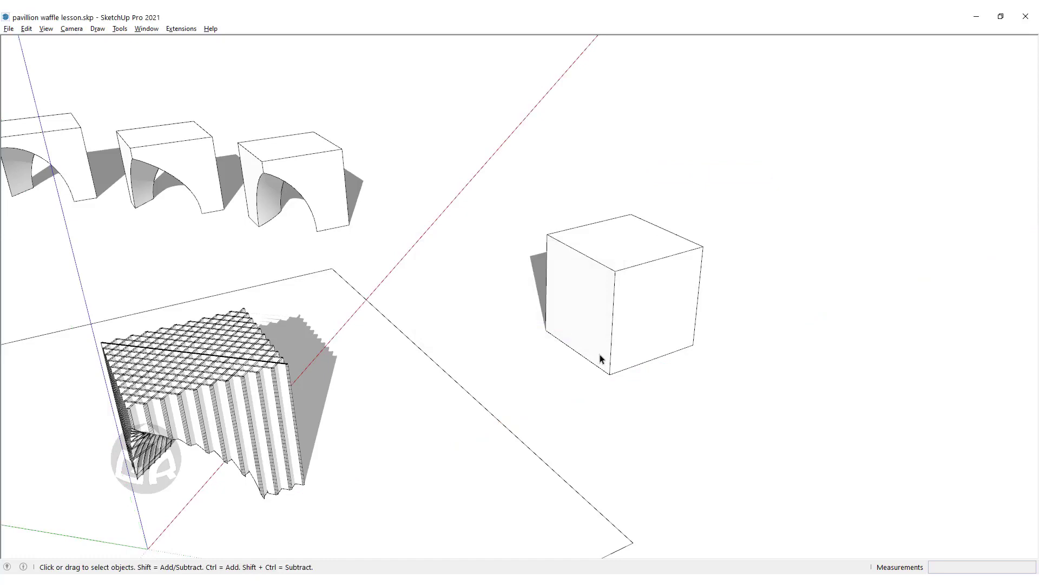
- Draw a circle at the cube's bottom corner and stretch it 1.5 times taller into an ellipse
{"action": "key", "text": "c"}
{"action": "left_click", "coordinate": [609, 374]}
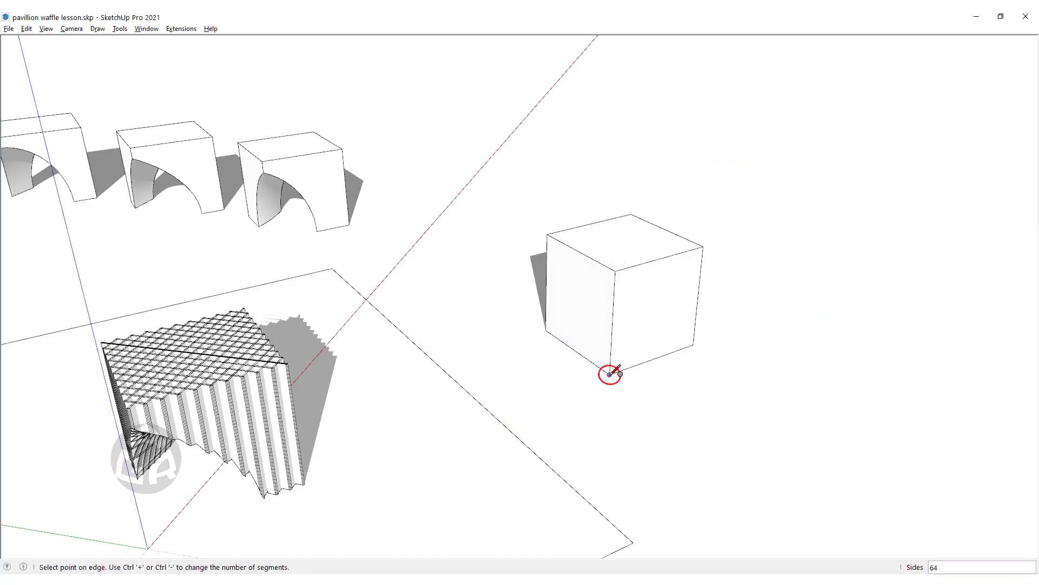
{"action": "left_click", "coordinate": [612, 323]}
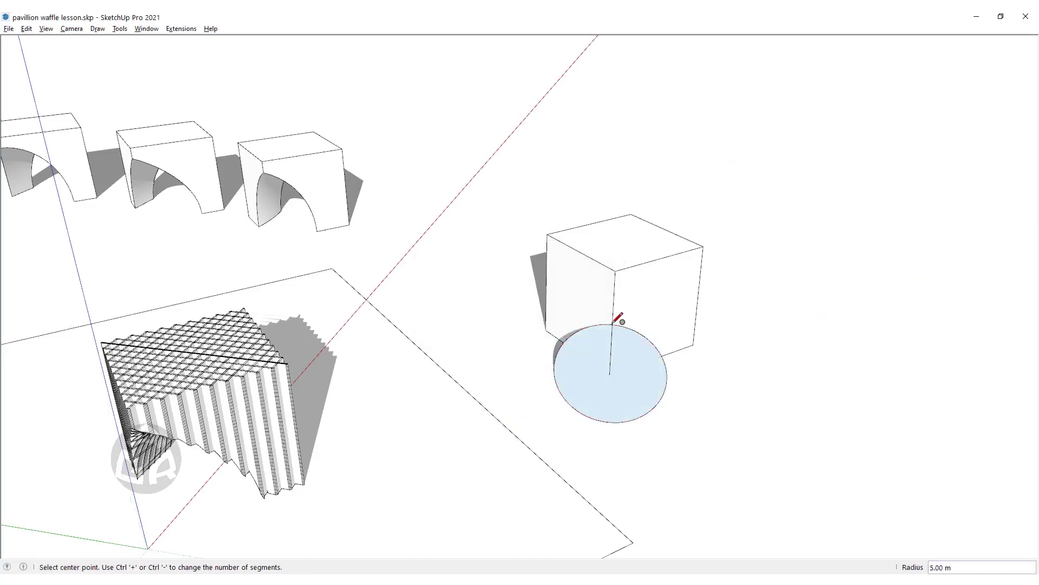
{"action": "key", "text": "space"}
{"action": "left_click", "coordinate": [621, 327]}
{"action": "scroll", "coordinate": [620, 327], "scroll_direction": "up", "scroll_amount": 3}
{"action": "key", "text": "s"}
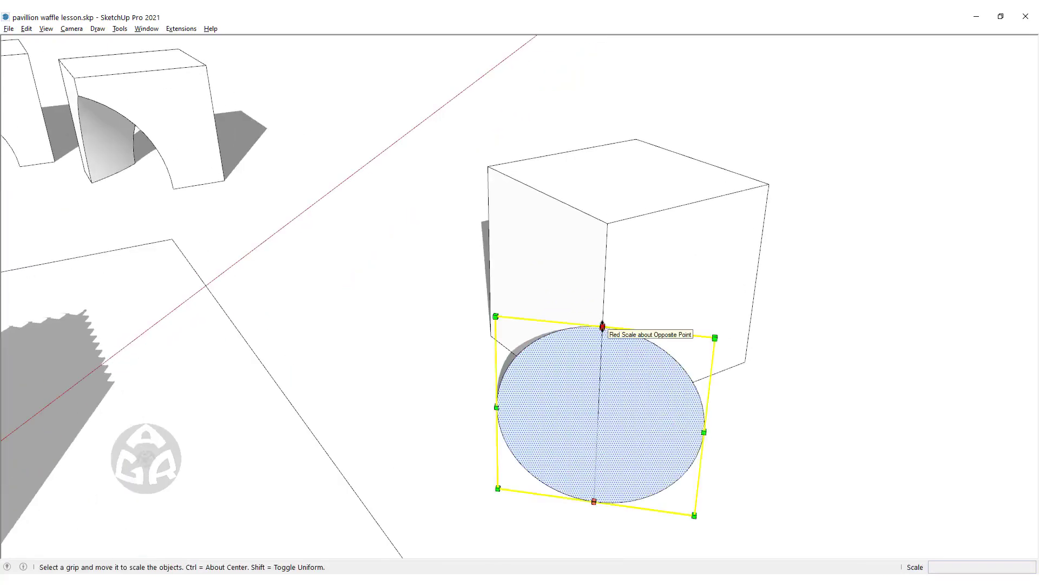
{"action": "left_click_drag", "start_coordinate": [604, 325], "coordinate": [607, 243], "text": "ctrl"}
{"action": "key", "text": "space"}
- Cut the ellipse with a line across its base and delete the lower half
{"action": "key", "text": "l"}
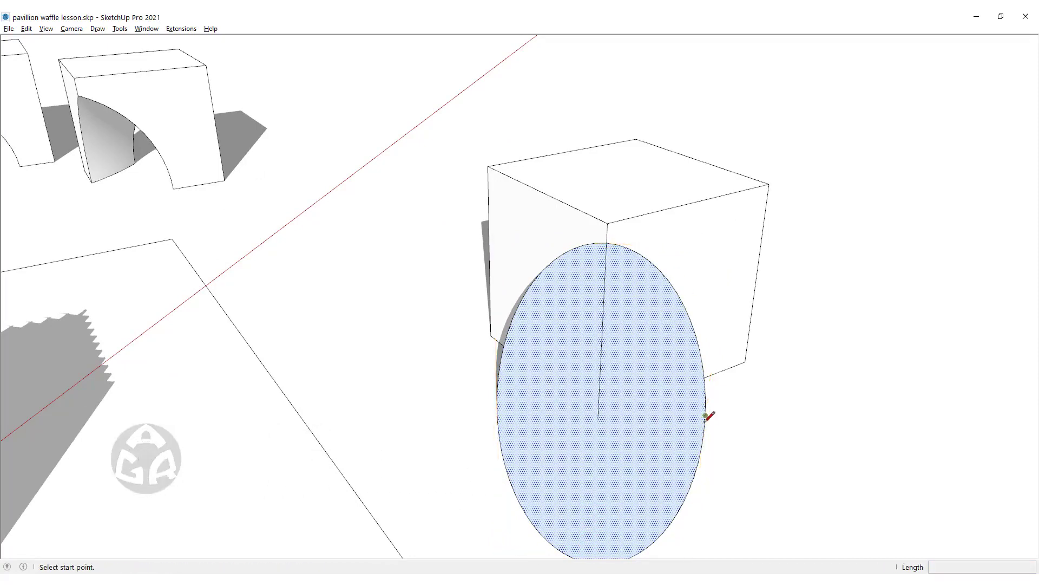
{"action": "scroll", "coordinate": [705, 426], "scroll_direction": "up", "scroll_amount": 4}
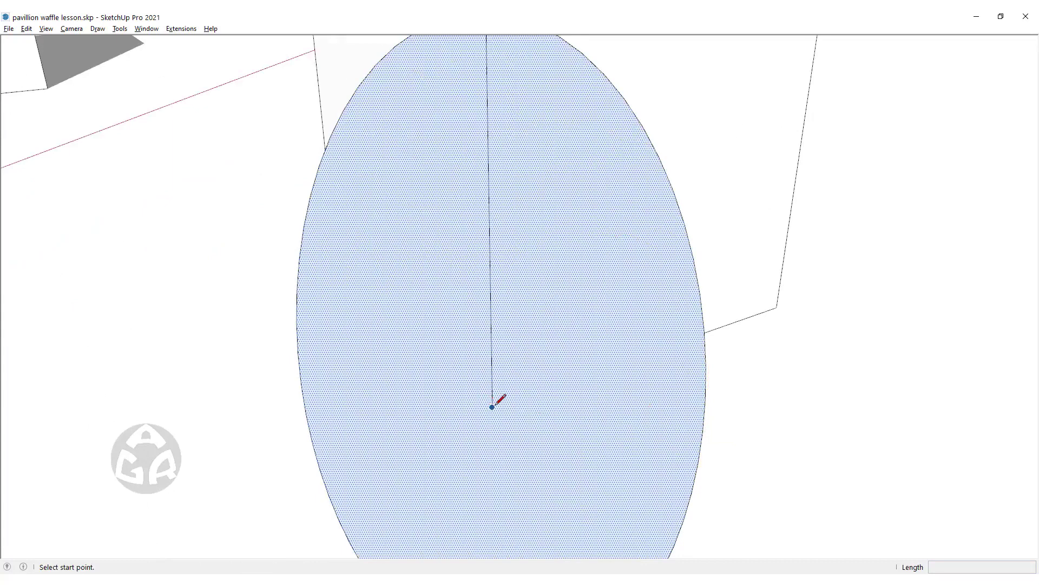
{"action": "left_click", "coordinate": [491, 407]}
{"action": "left_click", "coordinate": [257, 378]}
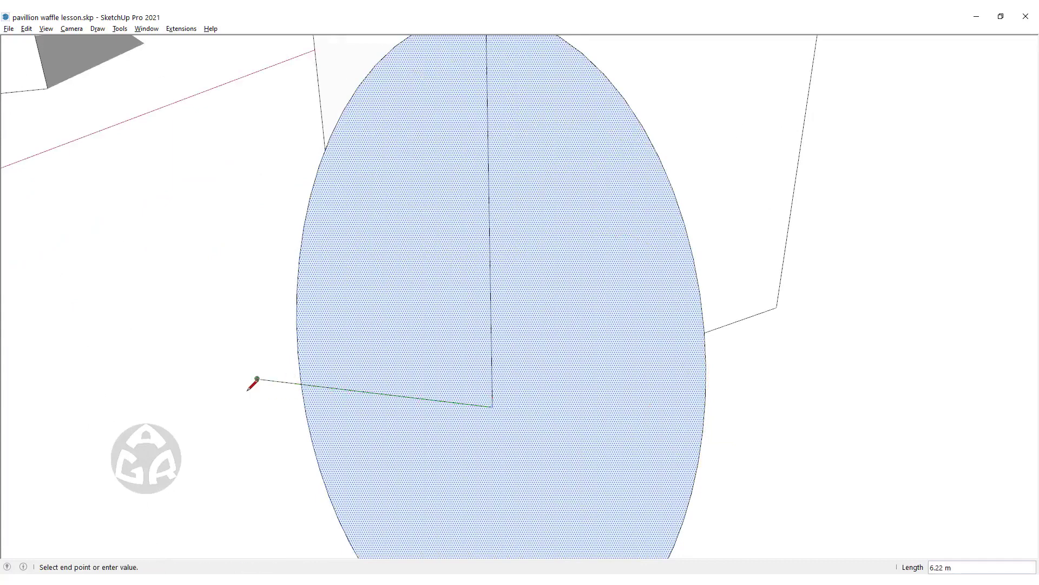
{"action": "left_click", "coordinate": [740, 436]}
{"action": "key", "text": "space"}
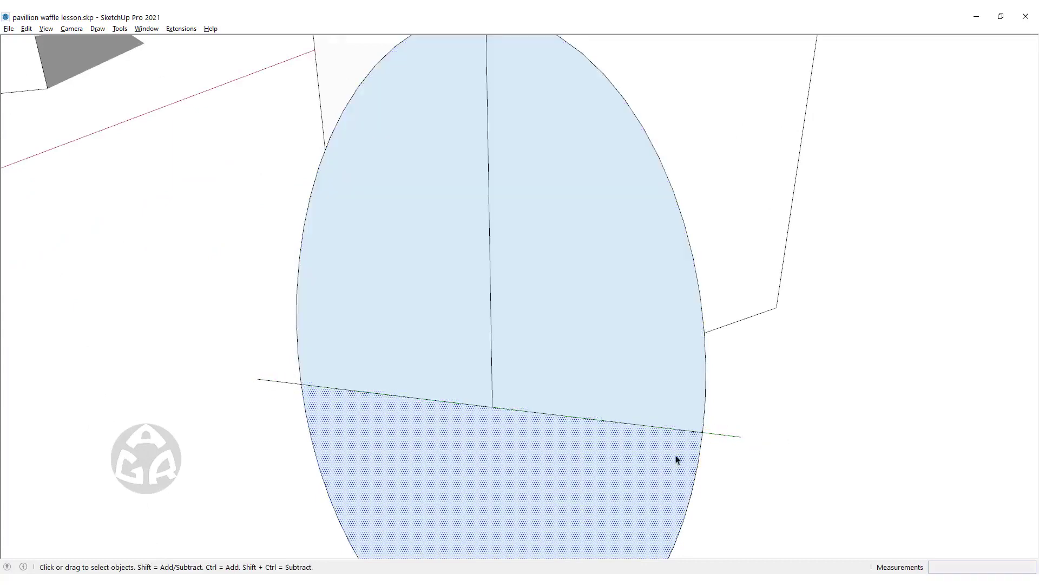
{"action": "scroll", "coordinate": [661, 466], "scroll_direction": "down", "scroll_amount": 3}
{"action": "left_click_drag", "start_coordinate": [636, 462], "coordinate": [428, 537]}
{"action": "key", "text": "Delete"}
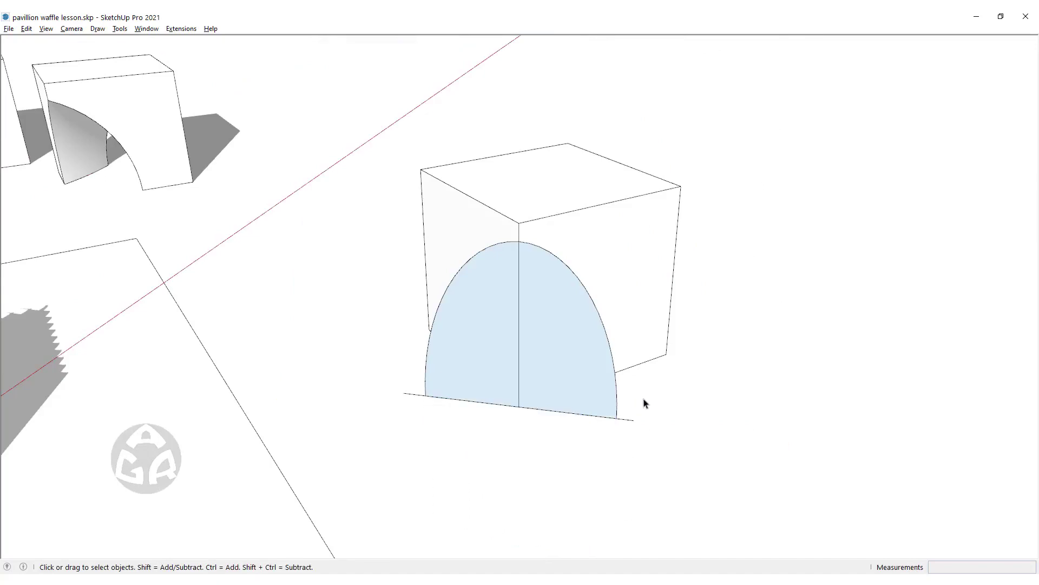
- Copy the half-ellipse arch to the cube's opposite corner
{"action": "left_click", "coordinate": [545, 369]}
{"action": "middle_click_drag", "start_coordinate": [572, 341], "coordinate": [525, 401]}
{"action": "key", "text": "m"}
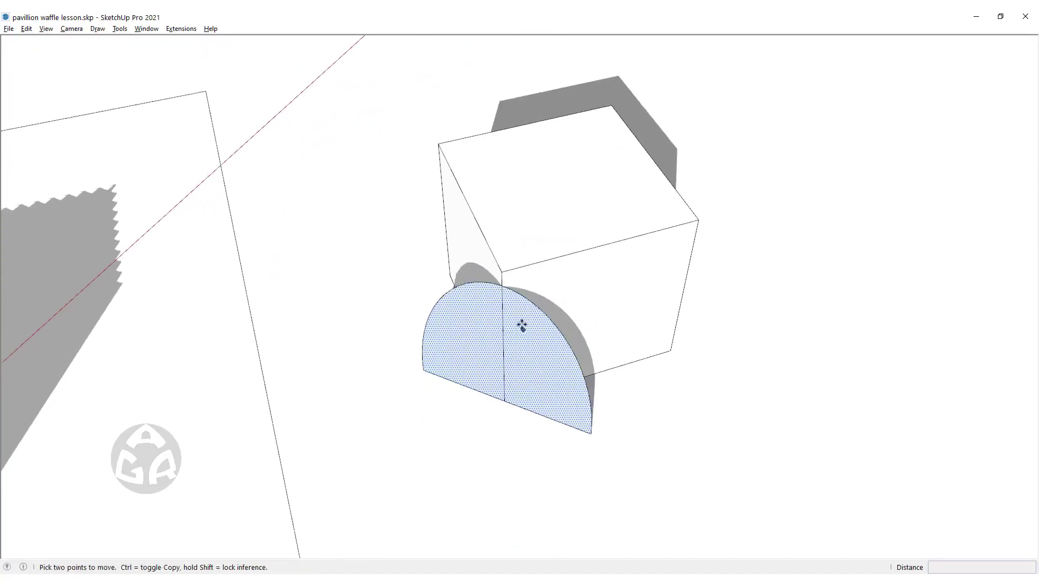
{"action": "key", "text": "ctrl"}
{"action": "left_click", "coordinate": [504, 271]}
{"action": "left_click", "coordinate": [608, 104]}
{"action": "middle_click_drag", "start_coordinate": [608, 104], "coordinate": [505, 220]}
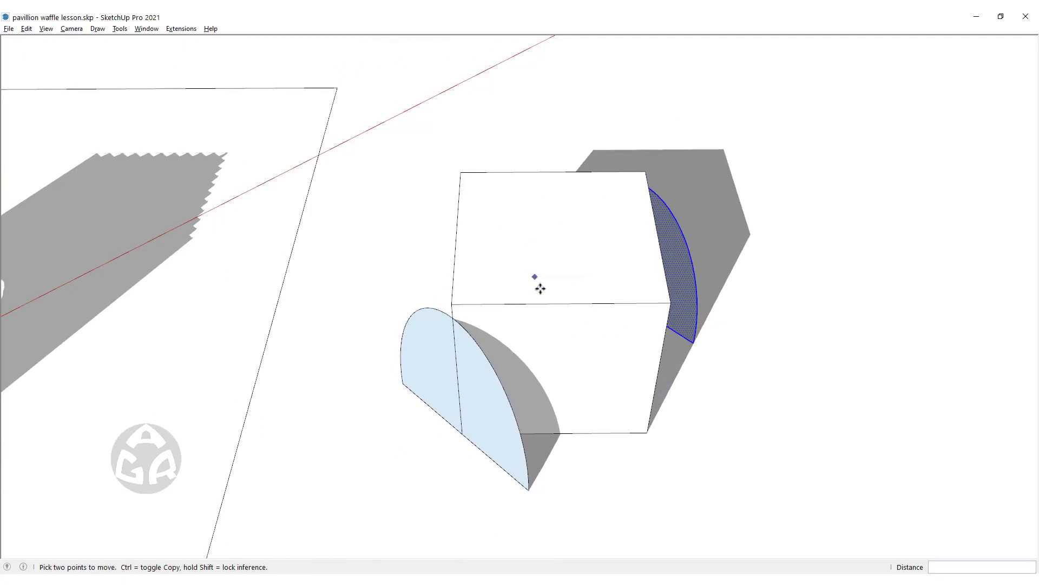
- Add a floor rectangle between the arches, group it with them, and open the group
{"action": "key", "text": "r"}
{"action": "left_click", "coordinate": [402, 384]}
{"action": "left_click", "coordinate": [694, 343]}
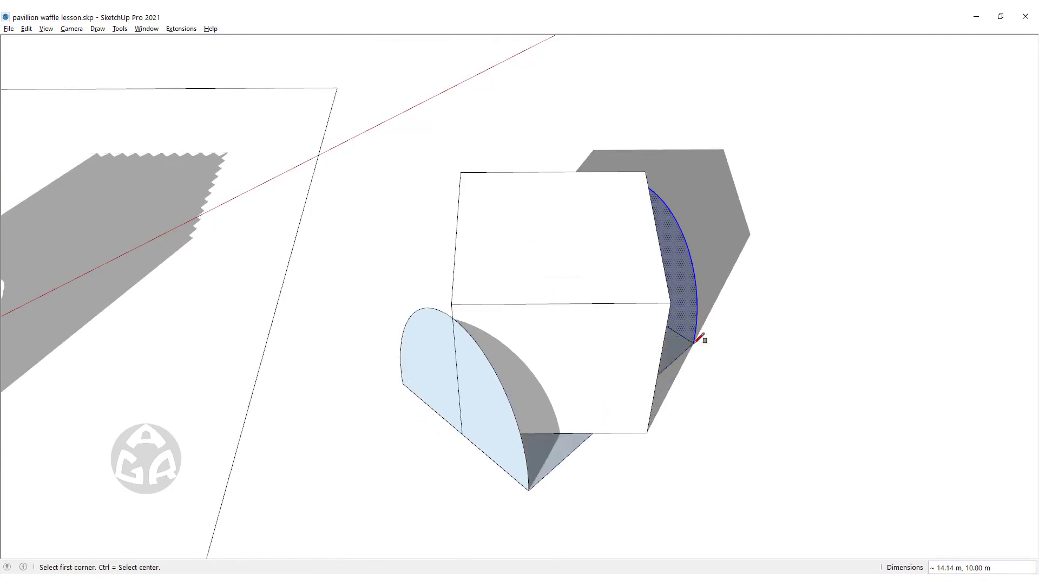
{"action": "key", "text": "space"}
{"action": "left_click", "coordinate": [532, 302]}
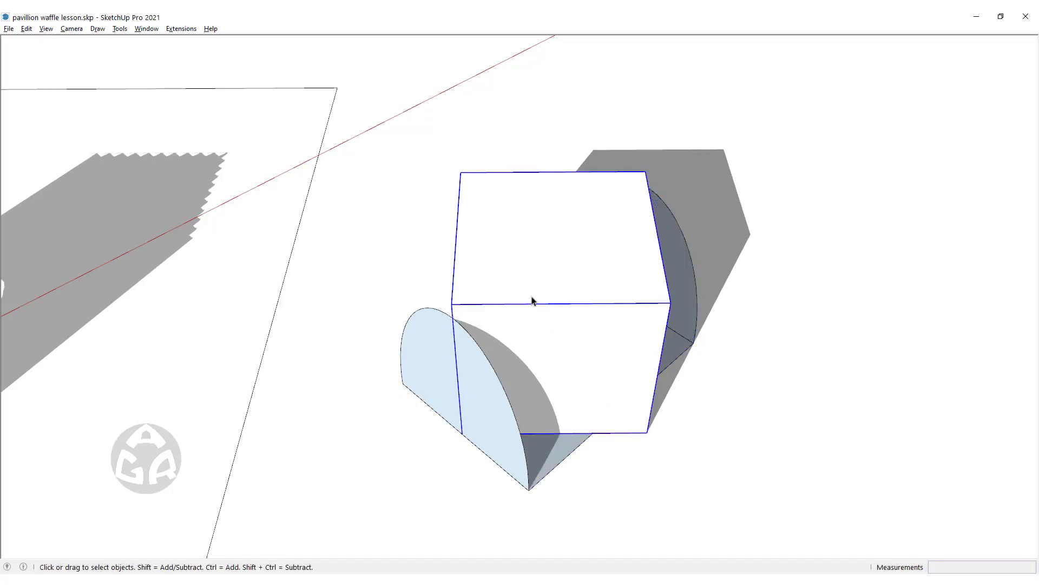
{"action": "right_click", "coordinate": [533, 302]}
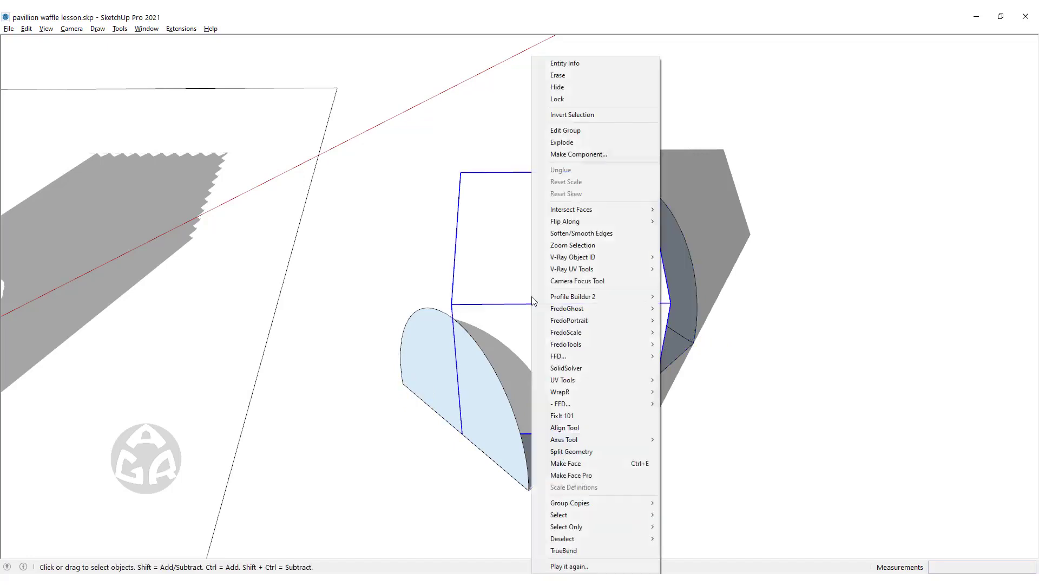
{"action": "triple_click", "coordinate": [484, 372]}
{"action": "key", "text": "ctrl+g"}
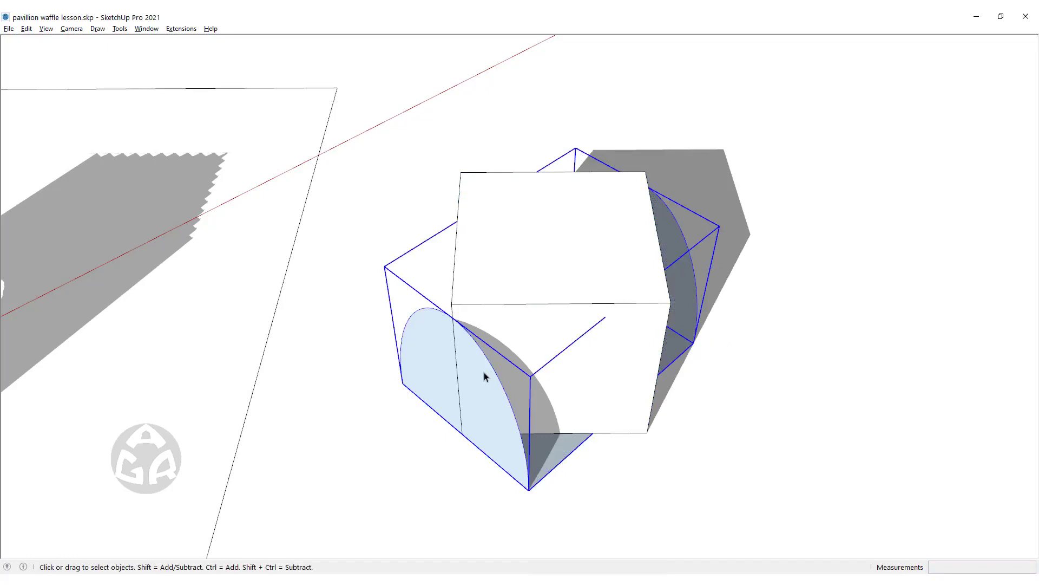
{"action": "double_click", "coordinate": [485, 418]}
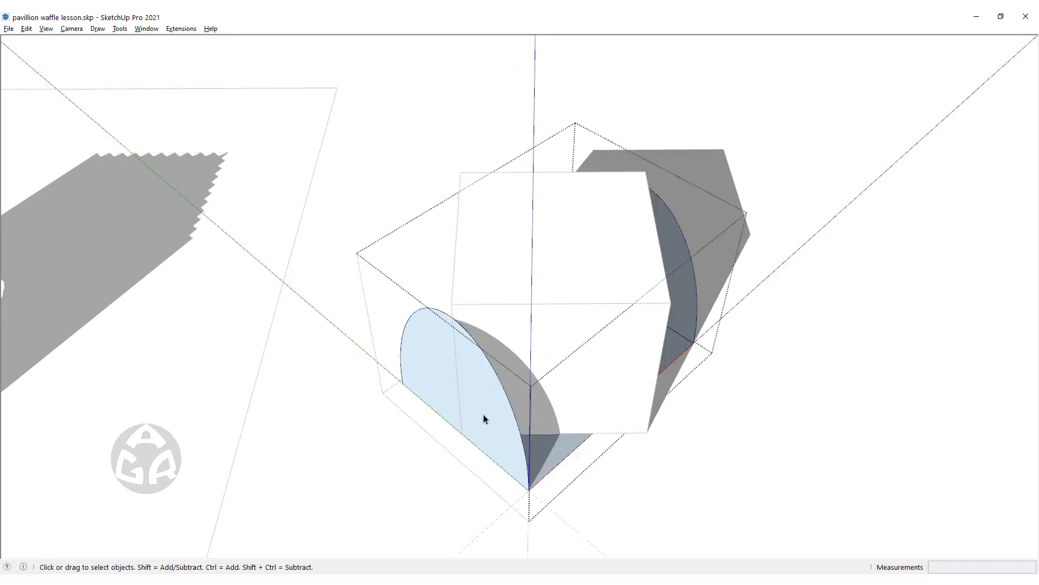
- Hide the rest of the model and join the arch tops with a 32-sided arc
{"action": "key", "text": "i"}
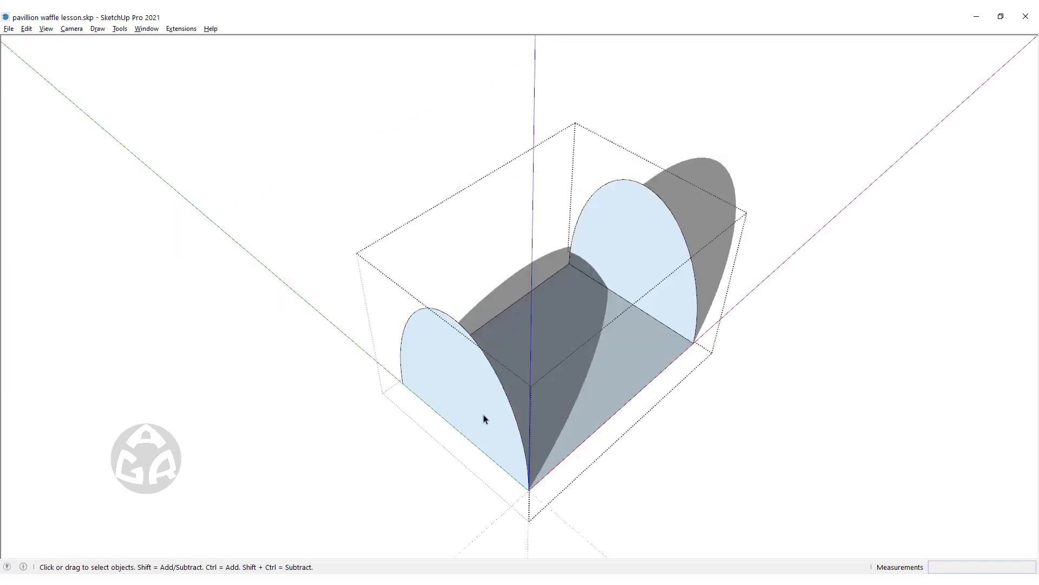
{"action": "key", "text": "a"}
{"action": "left_click", "coordinate": [453, 318]}
{"action": "left_click", "coordinate": [644, 184]}
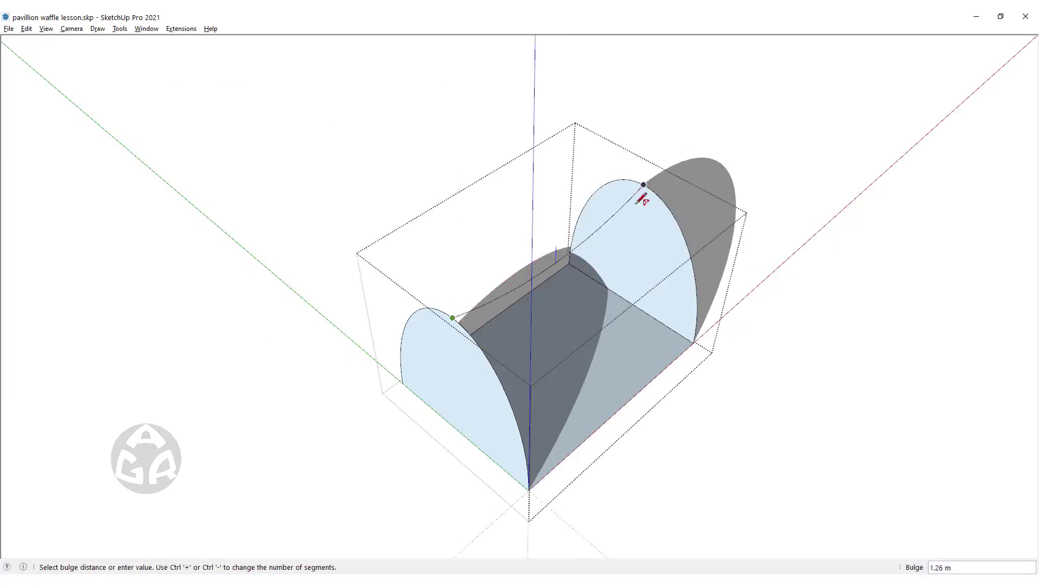
{"action": "type", "text": "32s"}
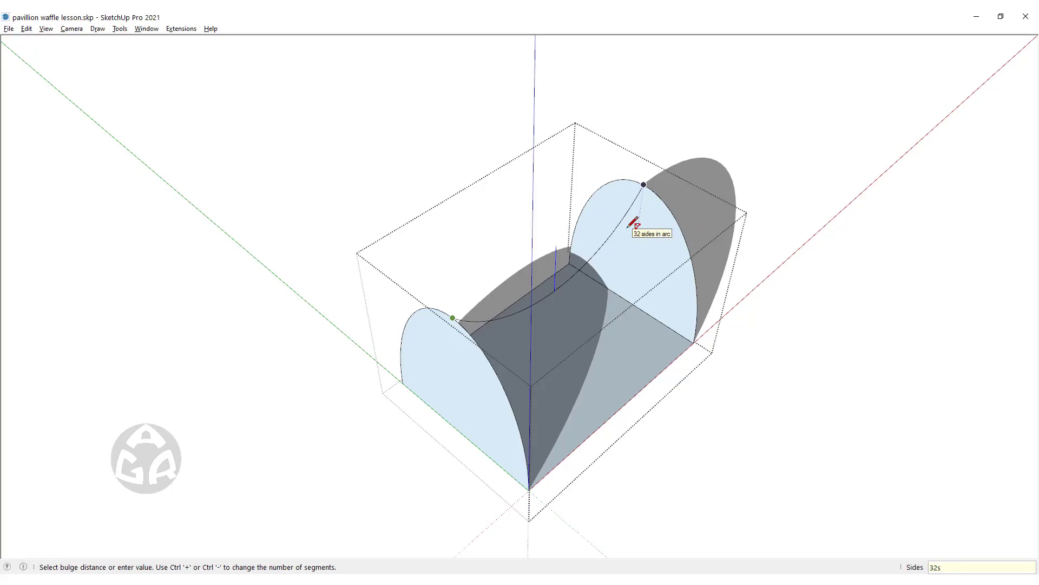
{"action": "key", "text": "Return"}
{"action": "key", "text": "space"}
- Enable the Curviloft toolbar and loft a surface across both arches and the rail arc
{"action": "left_click", "coordinate": [46, 29]}
{"action": "left_click", "coordinate": [56, 40]}
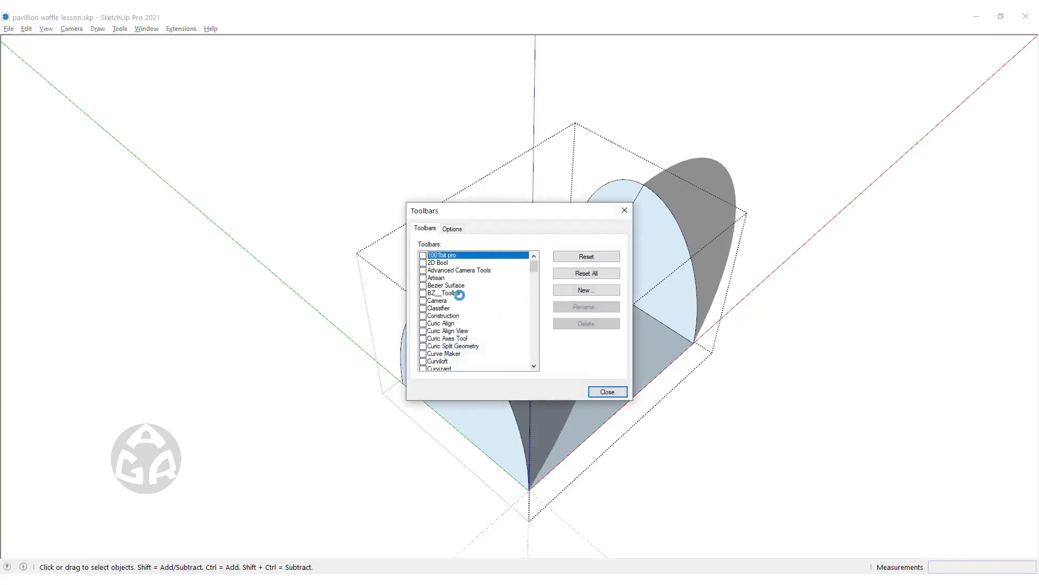
{"action": "left_click", "coordinate": [424, 361]}
{"action": "left_click", "coordinate": [601, 391]}
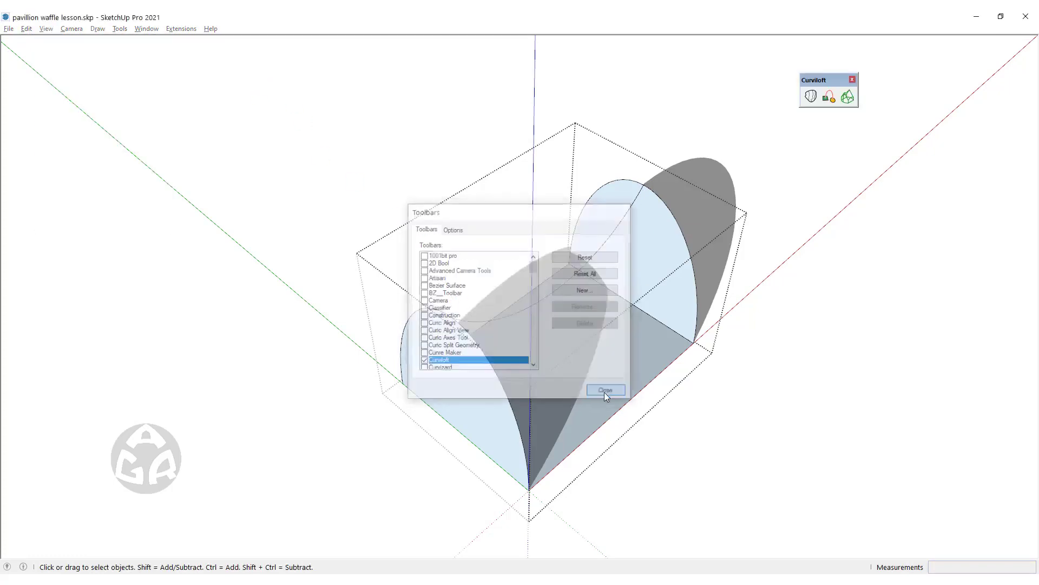
{"action": "triple_click", "coordinate": [641, 276]}
{"action": "left_click", "coordinate": [848, 97]}
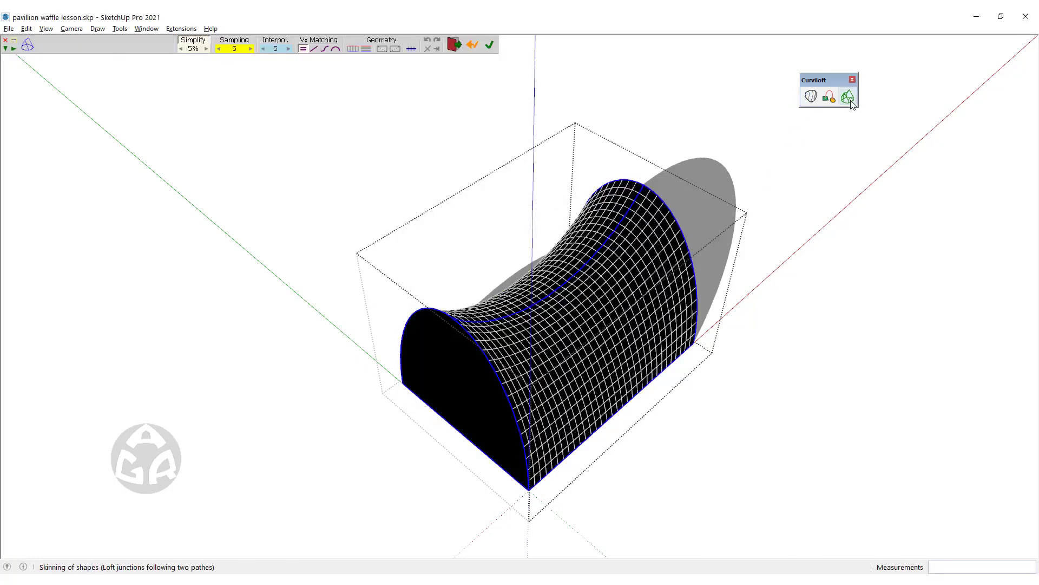
- Accept the lofted surface and soften/smooth its edges
{"action": "left_click", "coordinate": [740, 189]}
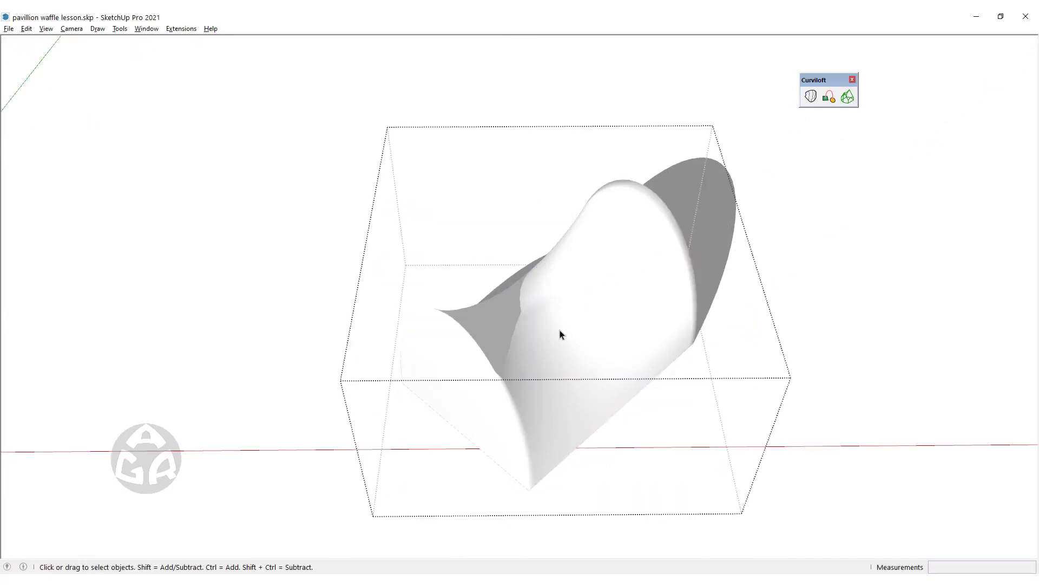
{"action": "triple_click", "coordinate": [560, 334]}
{"action": "right_click", "coordinate": [561, 333]}
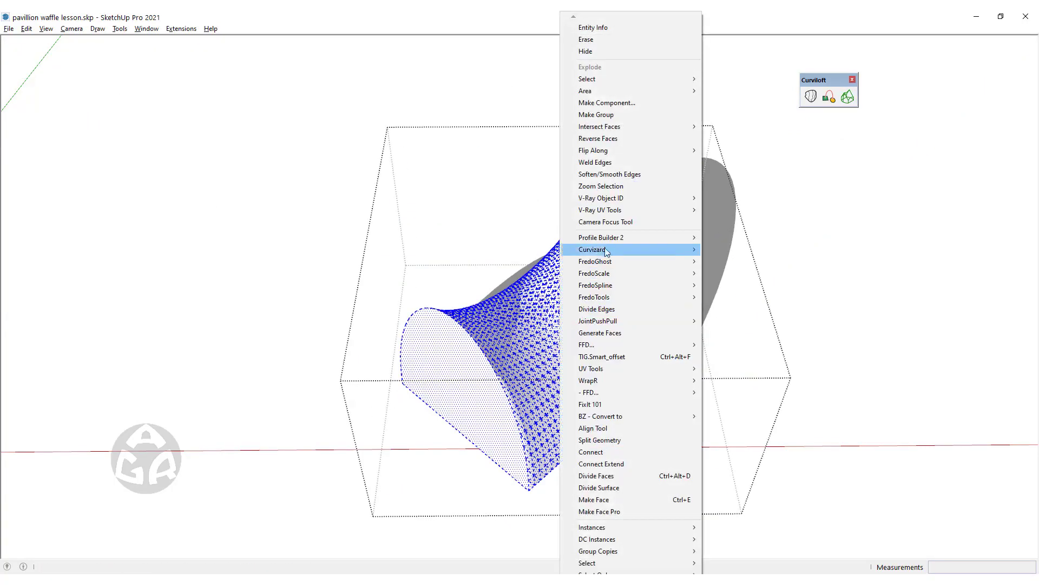
{"action": "left_click", "coordinate": [623, 175]}
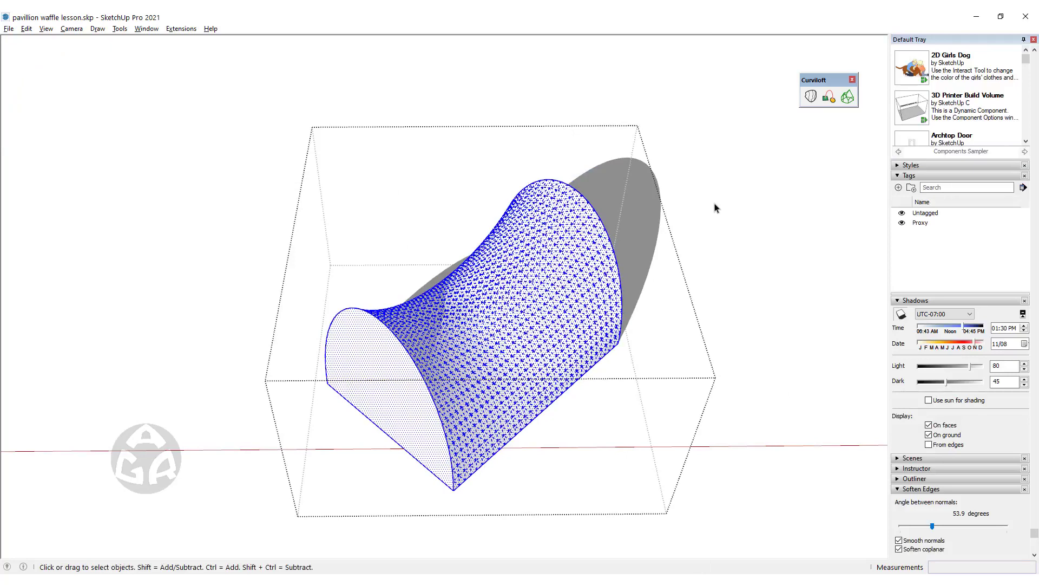
{"action": "left_click", "coordinate": [714, 204]}
- Close the arch group, then select the arch group and the box in turn
{"action": "double_click", "coordinate": [399, 380]}
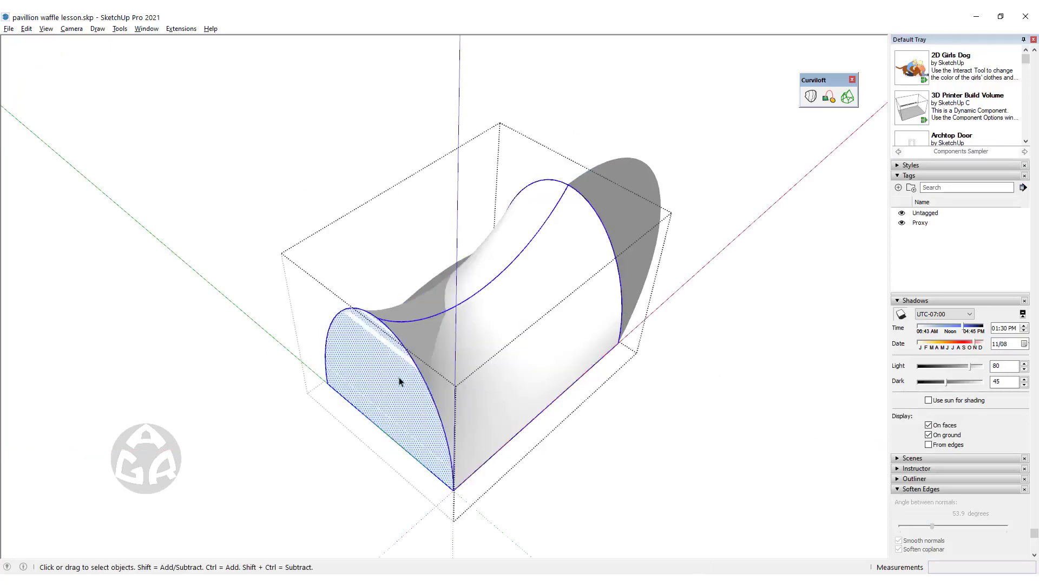
{"action": "key", "text": "Escape"}
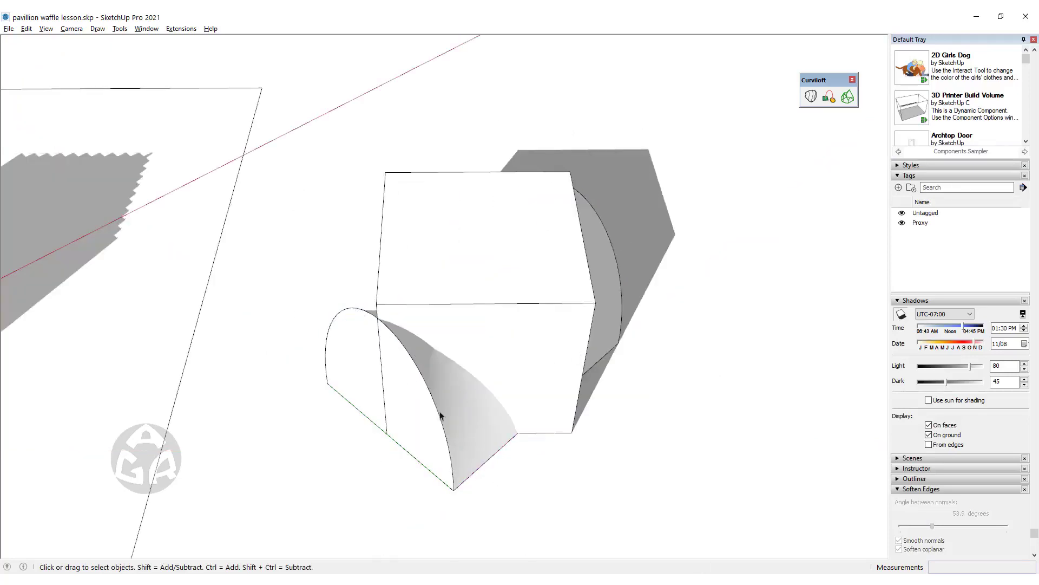
{"action": "left_click", "coordinate": [438, 417]}
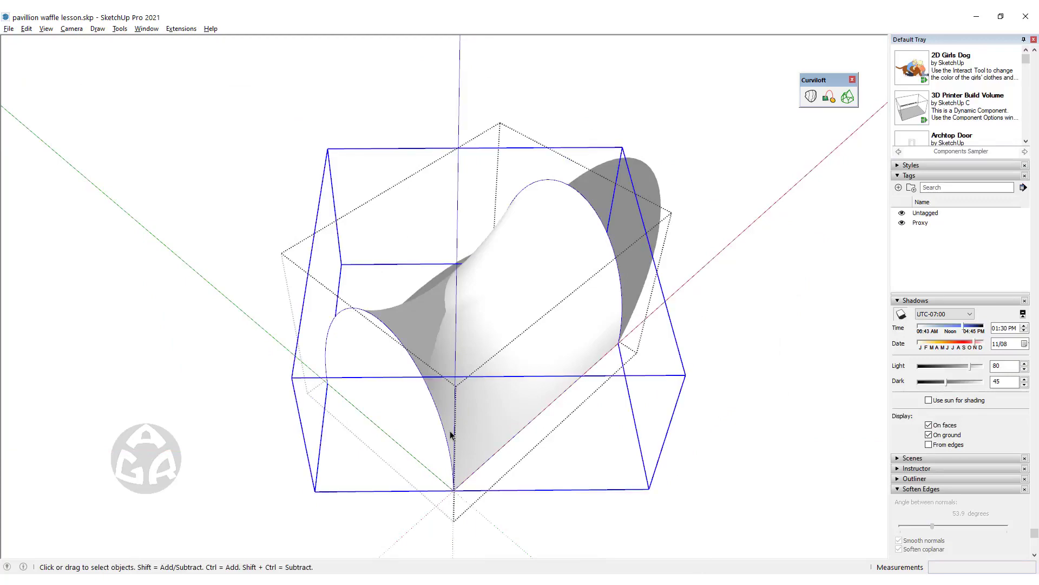
{"action": "triple_click", "coordinate": [450, 427]}
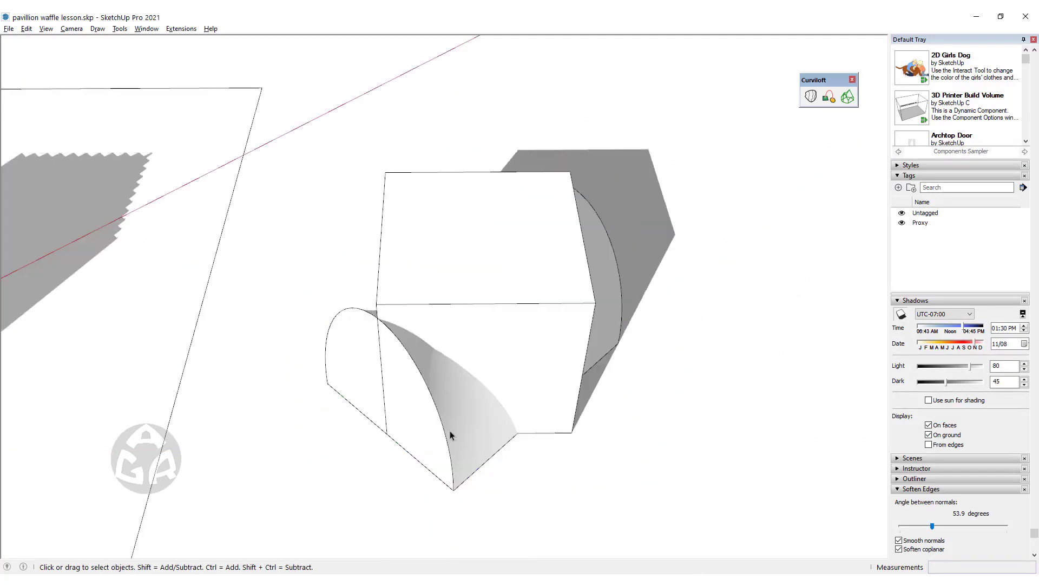
{"action": "left_click", "coordinate": [451, 434]}
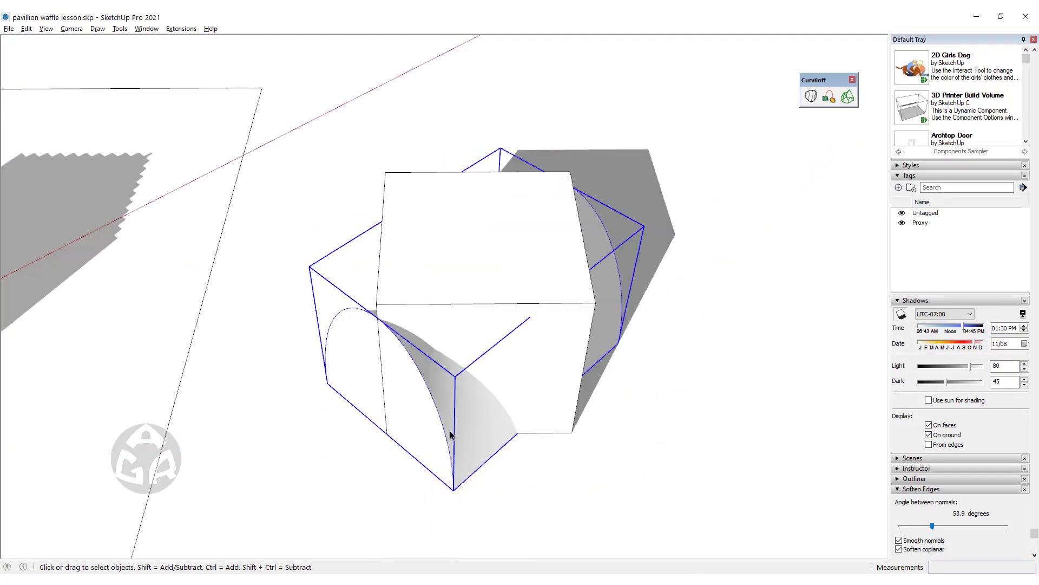
{"action": "left_click", "coordinate": [481, 298]}
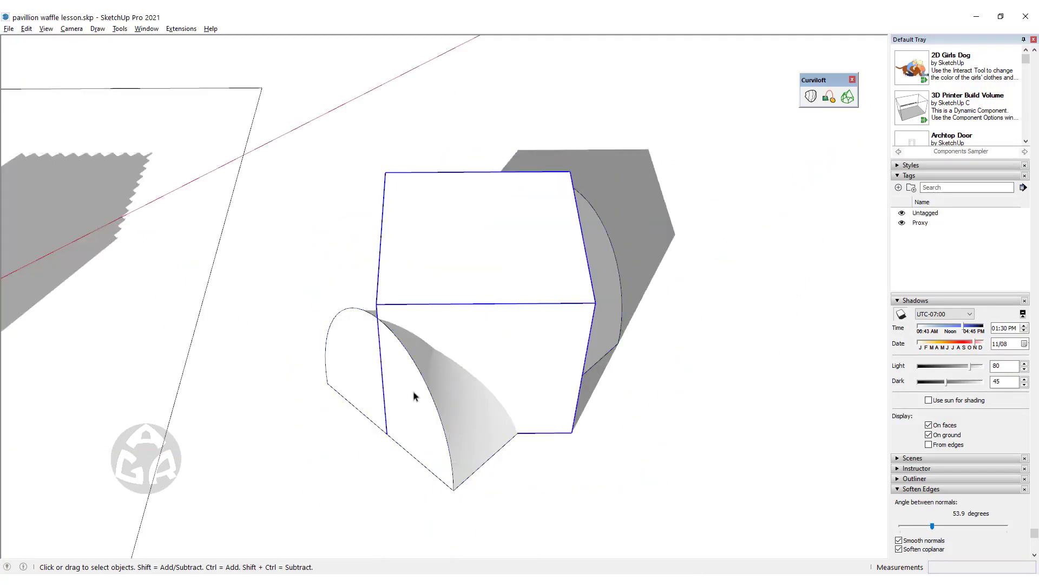
{"action": "middle_click_drag", "start_coordinate": [414, 396], "coordinate": [498, 334]}
- Show the Solid Tools toolbar
{"action": "right_click", "coordinate": [809, 100]}
{"action": "scroll", "coordinate": [849, 437], "scroll_direction": "down", "scroll_amount": 15}
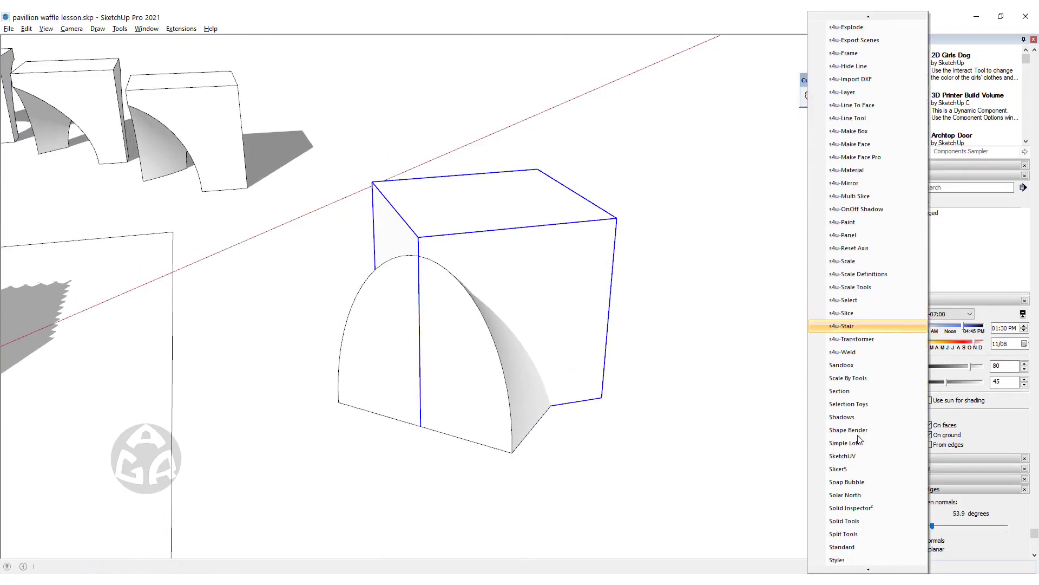
{"action": "scroll", "coordinate": [858, 439], "scroll_direction": "down", "scroll_amount": 3}
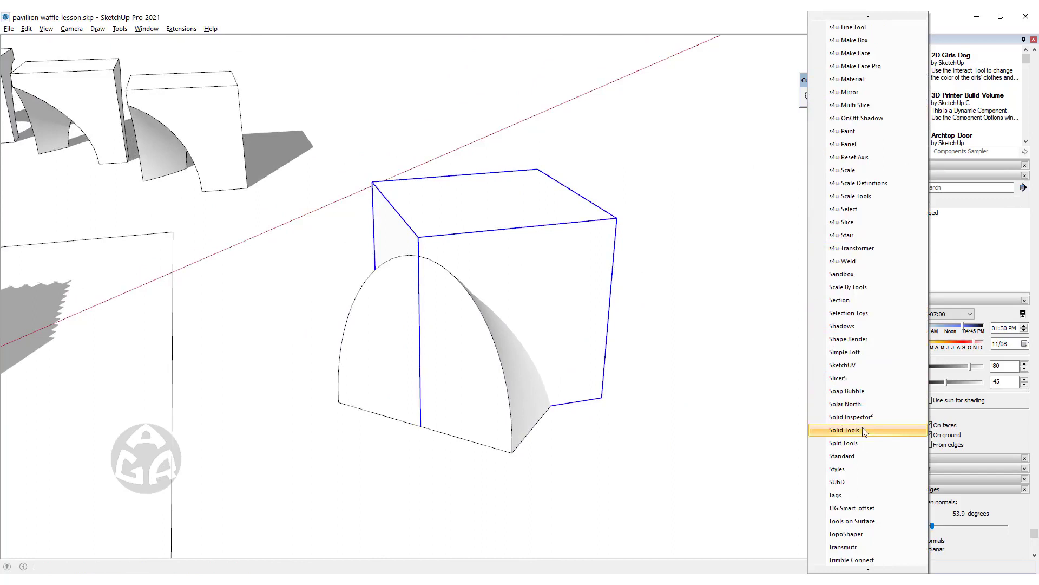
{"action": "left_click", "coordinate": [845, 430]}
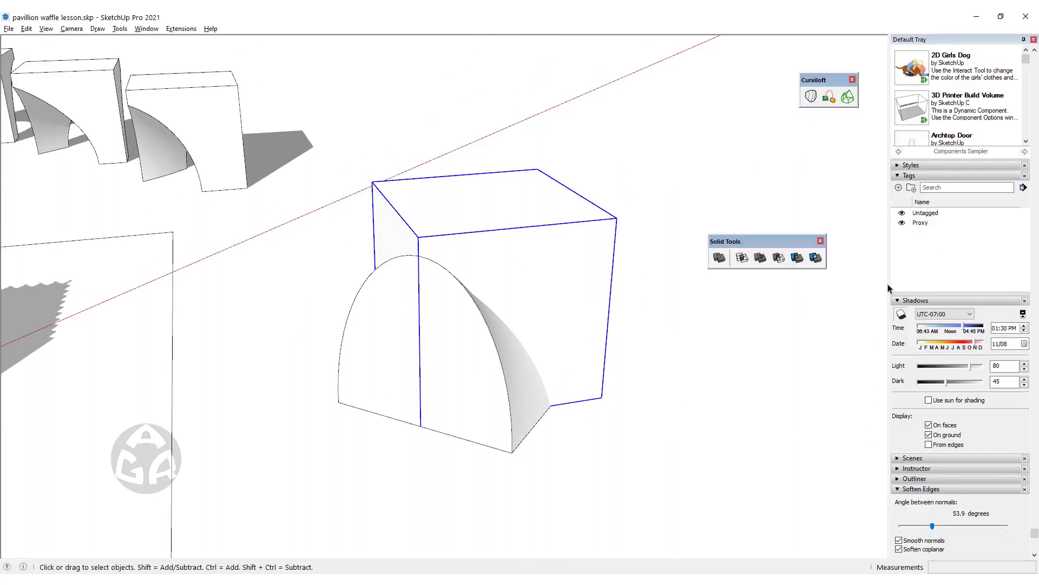
- Subtract the arch solid from the box, leaving an arched cutout
{"action": "left_click", "coordinate": [472, 318], "text": "shift"}
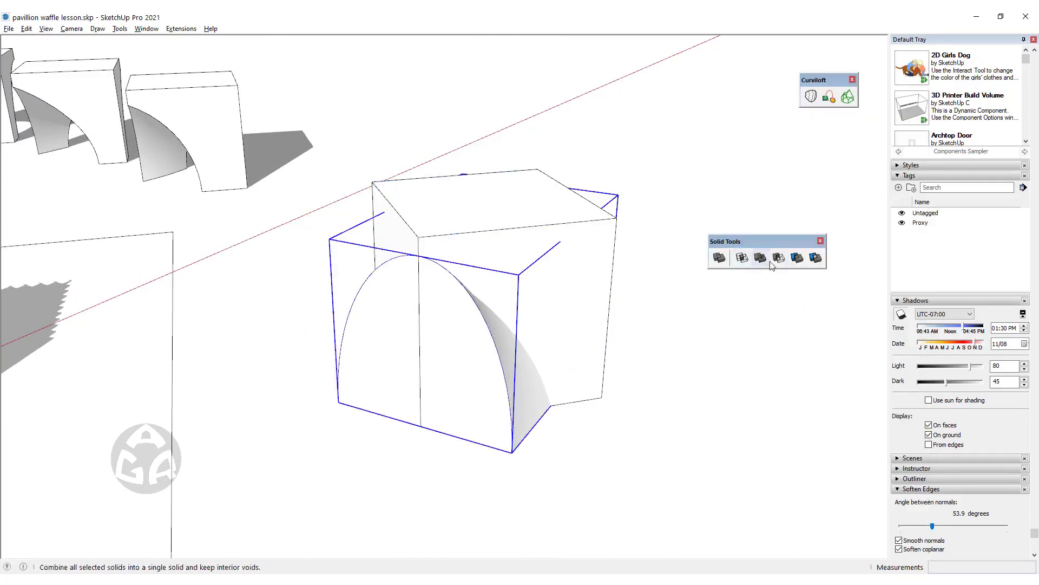
{"action": "left_click", "coordinate": [778, 259]}
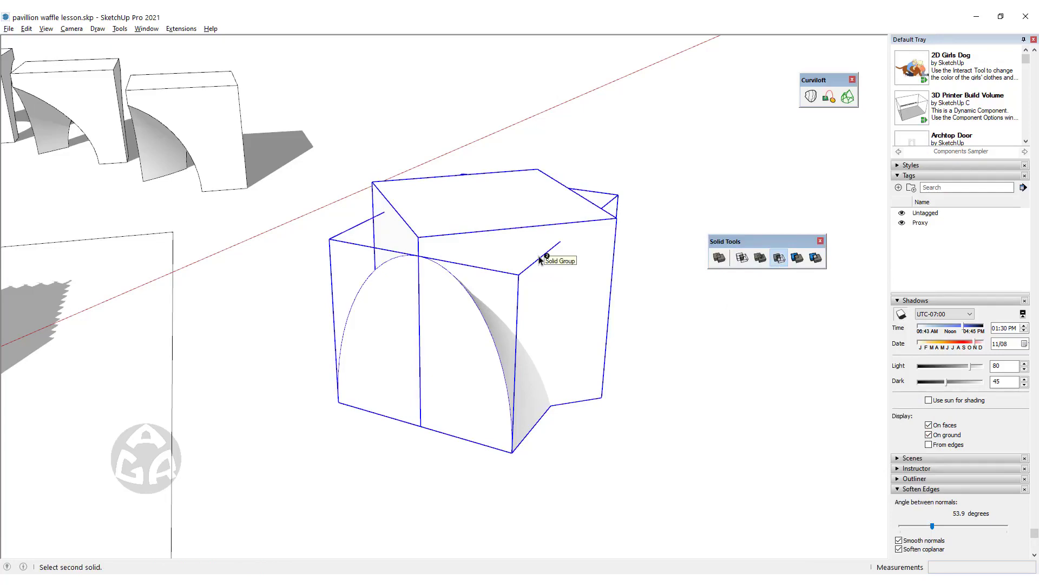
{"action": "left_click", "coordinate": [540, 260]}
{"action": "middle_click_drag", "start_coordinate": [511, 381], "coordinate": [557, 296]}
{"action": "scroll", "coordinate": [613, 133], "scroll_direction": "up", "scroll_amount": 1}
{"action": "middle_click_drag", "start_coordinate": [619, 125], "coordinate": [605, 211]}
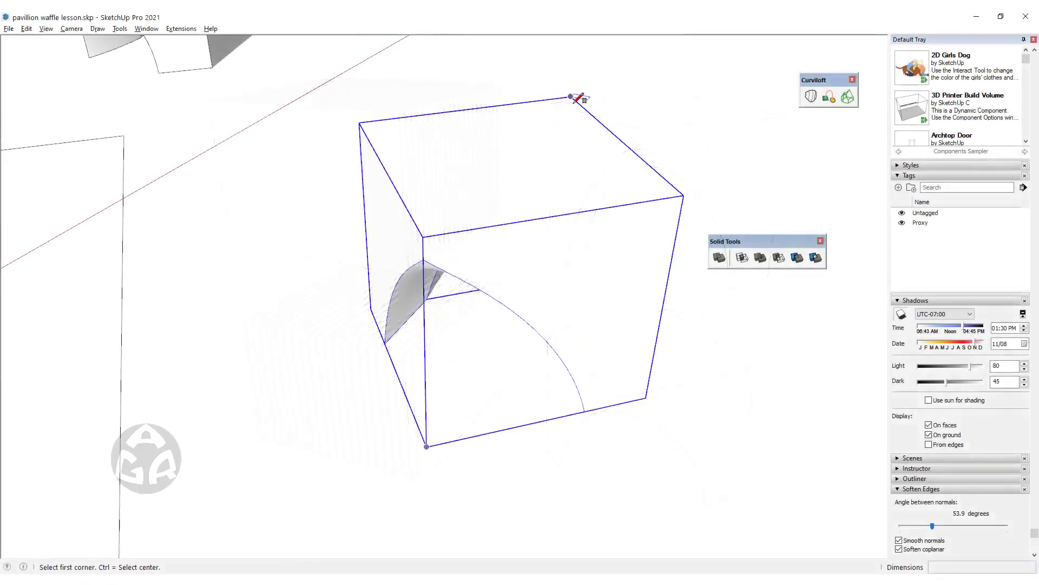
- Draw a diagonal rectangle across the box and move it to the box's right corner
{"action": "left_click", "coordinate": [570, 96]}
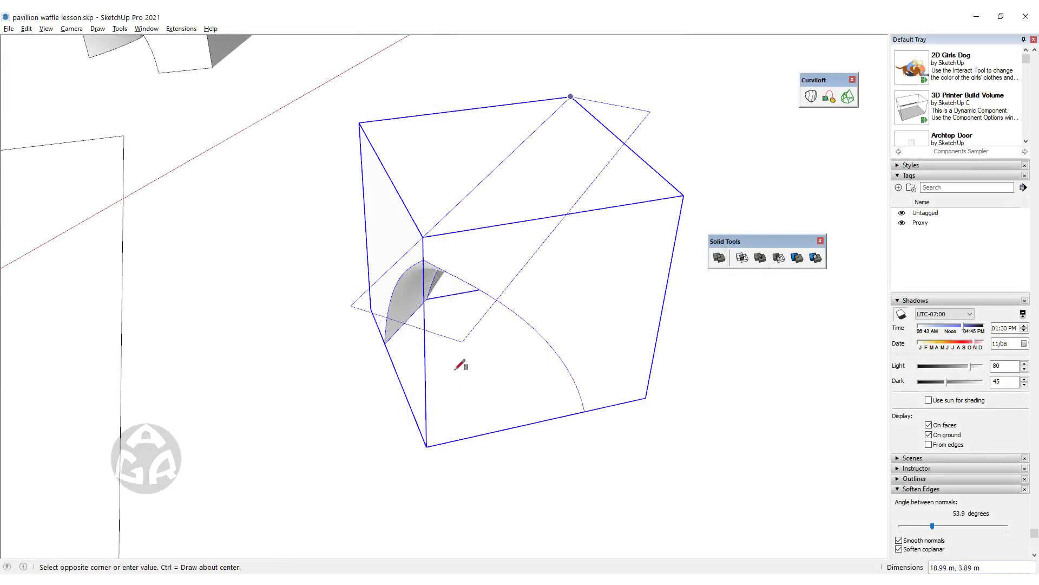
{"action": "left_click", "coordinate": [427, 446]}
{"action": "key", "text": "space"}
{"action": "left_click", "coordinate": [445, 292]}
{"action": "key", "text": "m"}
{"action": "left_click", "coordinate": [511, 153]}
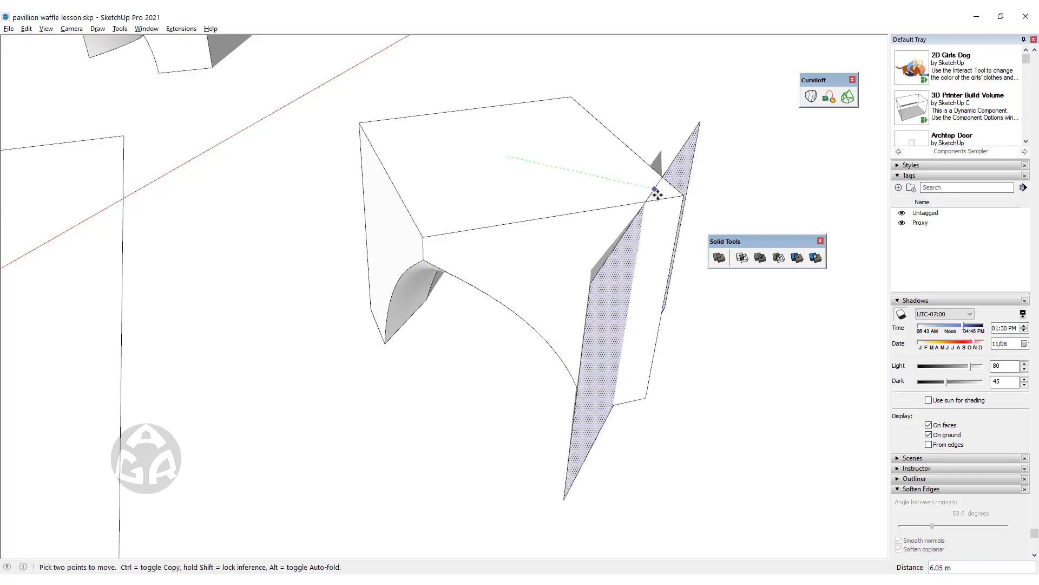
{"action": "left_click", "coordinate": [683, 197]}
- Push/Pull the diagonal face into a 0.2 m thin panel and select it
{"action": "key", "text": "p"}
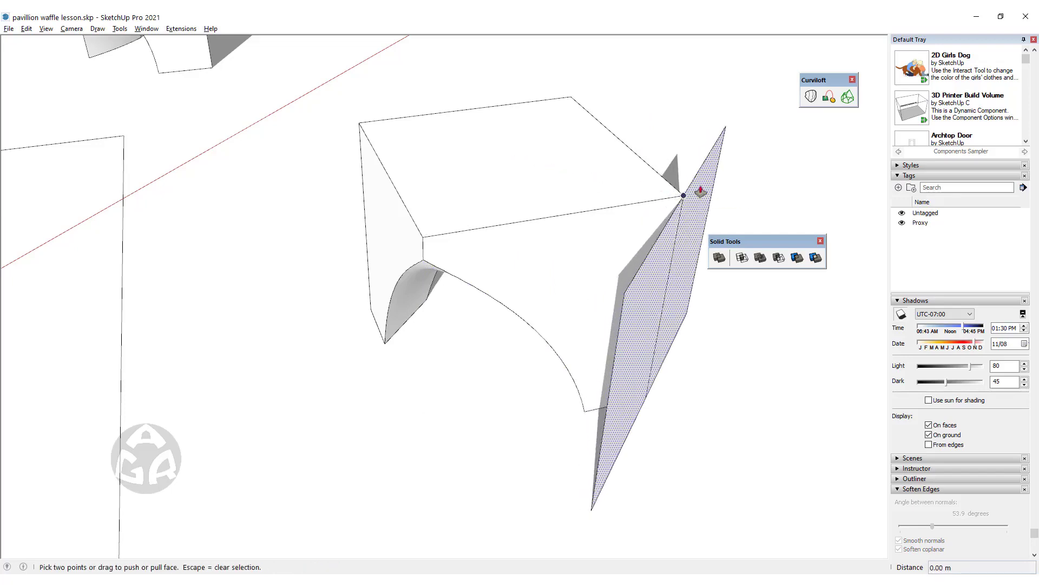
{"action": "left_click", "coordinate": [694, 187]}
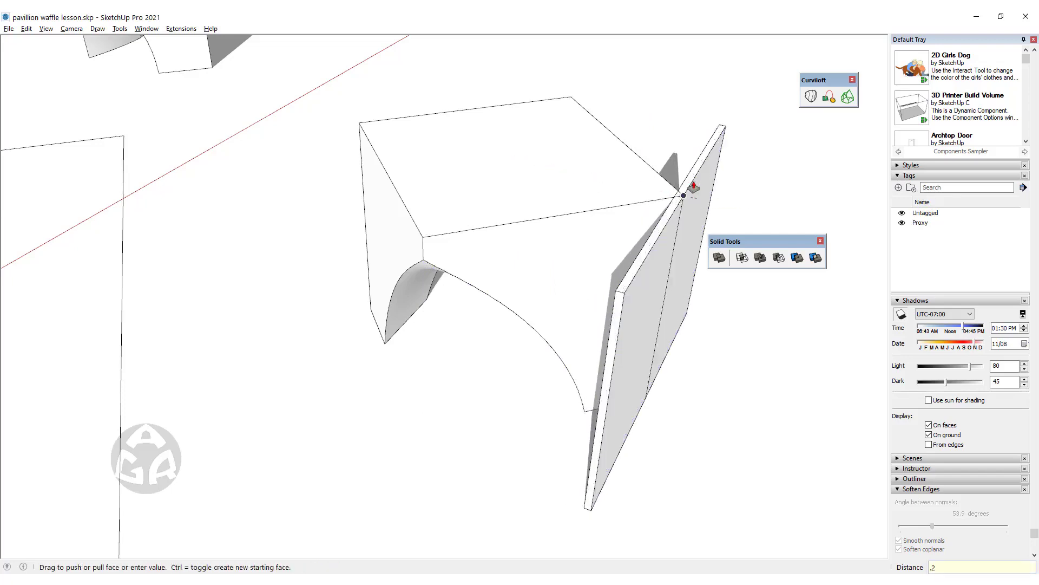
{"action": "key", "text": "Return"}
{"action": "key", "text": "Return"}
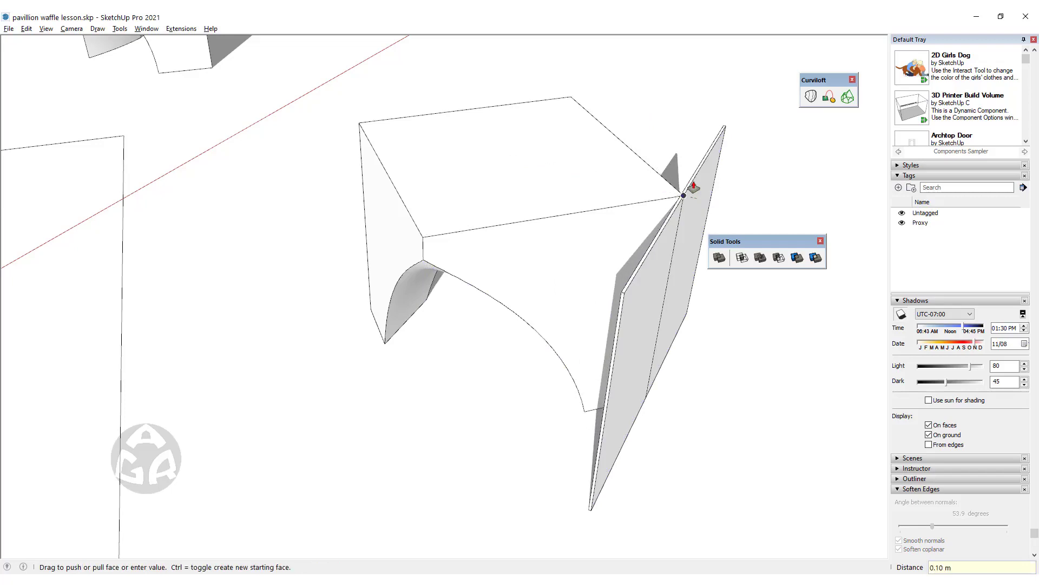
{"action": "key", "text": "space"}
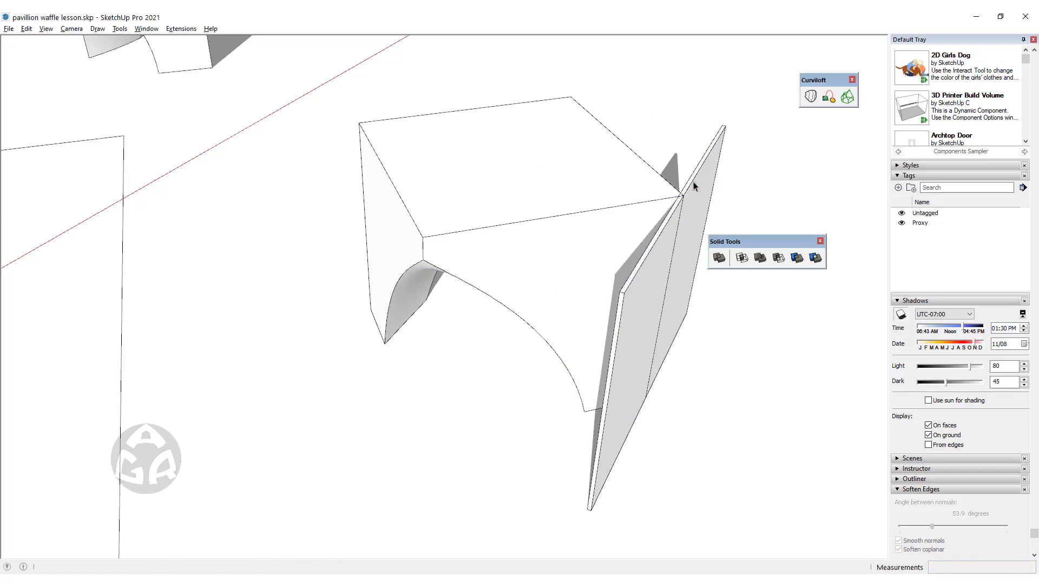
{"action": "triple_click", "coordinate": [694, 183]}
- Copy the panel to the opposite corner and divide the gap into 20 equal fins
{"action": "key", "text": "m"}
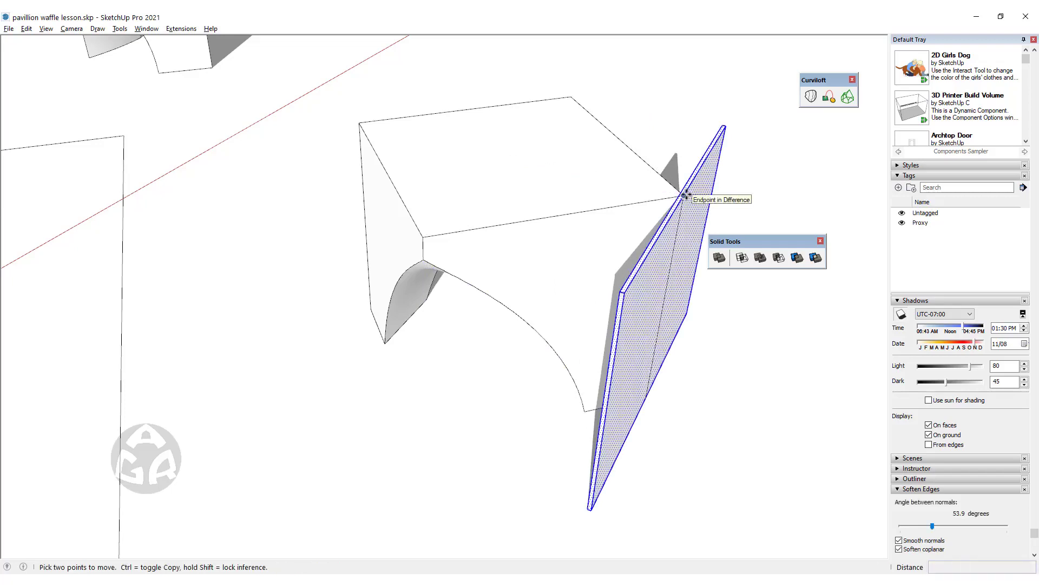
{"action": "scroll", "coordinate": [687, 194], "scroll_direction": "up", "scroll_amount": 4}
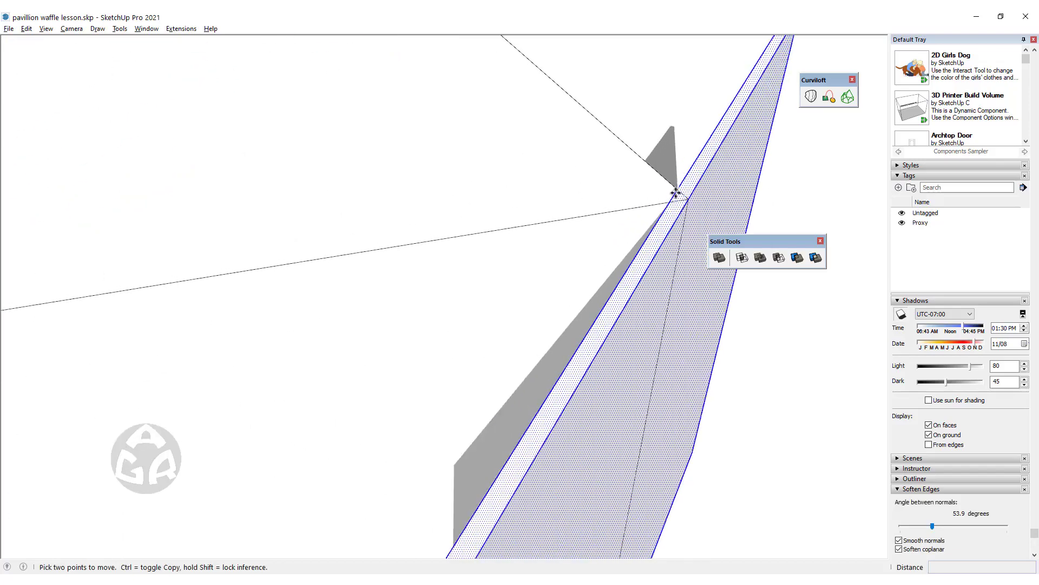
{"action": "left_click", "coordinate": [671, 194]}
{"action": "key", "text": "ctrl"}
{"action": "scroll", "coordinate": [672, 195], "scroll_direction": "down", "scroll_amount": 5}
{"action": "middle_click_drag", "start_coordinate": [395, 170], "coordinate": [695, 304]}
{"action": "left_click", "coordinate": [459, 225]}
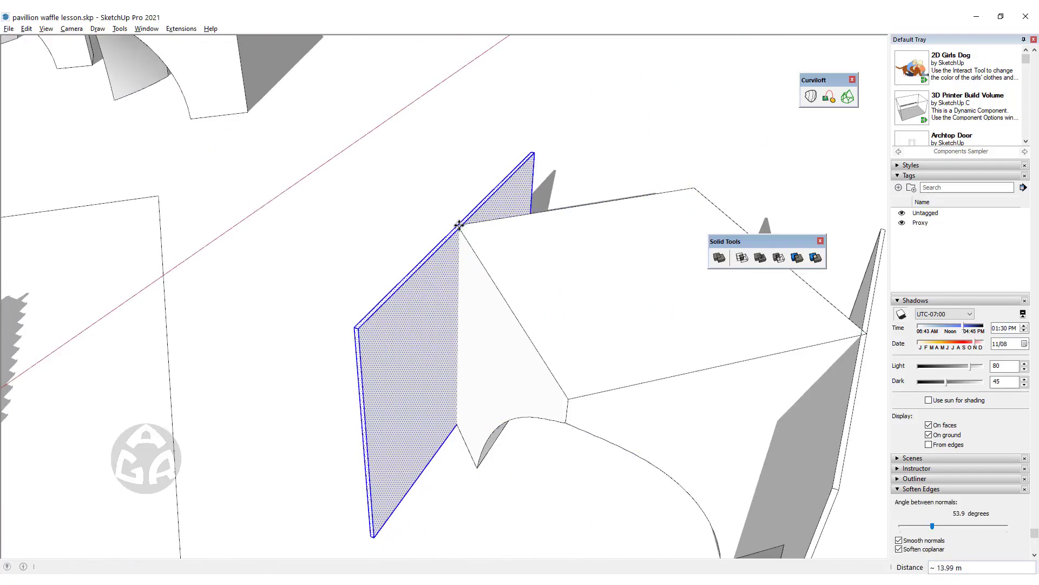
{"action": "key", "text": "Return"}
{"action": "key", "text": "BackSpace"}
{"action": "key", "text": "BackSpace"}
{"action": "type", "text": "20"}
{"action": "key", "text": "Return"}
{"action": "scroll", "coordinate": [459, 225], "scroll_direction": "down", "scroll_amount": 5}
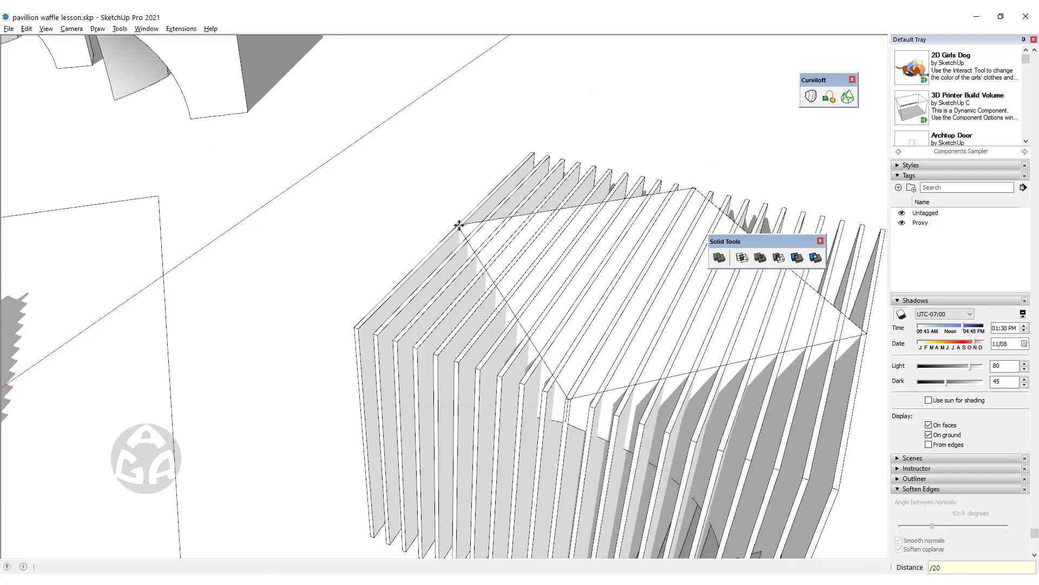
{"action": "key", "text": "space"}
- Window-select the fin array, excluding the box outline
{"action": "left_click_drag", "start_coordinate": [390, 151], "coordinate": [679, 382]}
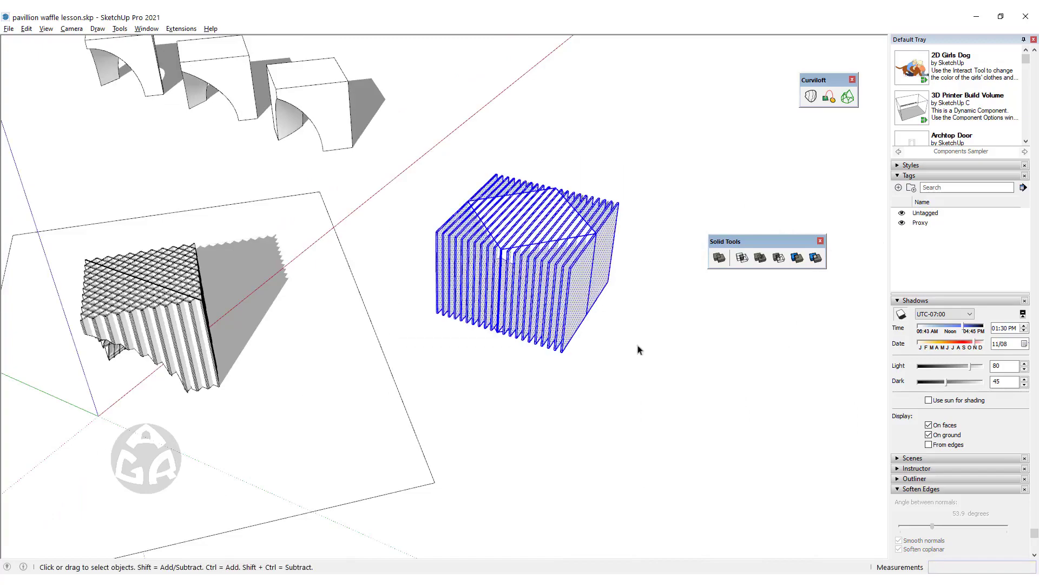
{"action": "scroll", "coordinate": [560, 257], "scroll_direction": "up", "scroll_amount": 4}
{"action": "left_click", "coordinate": [557, 265], "text": "shift"}
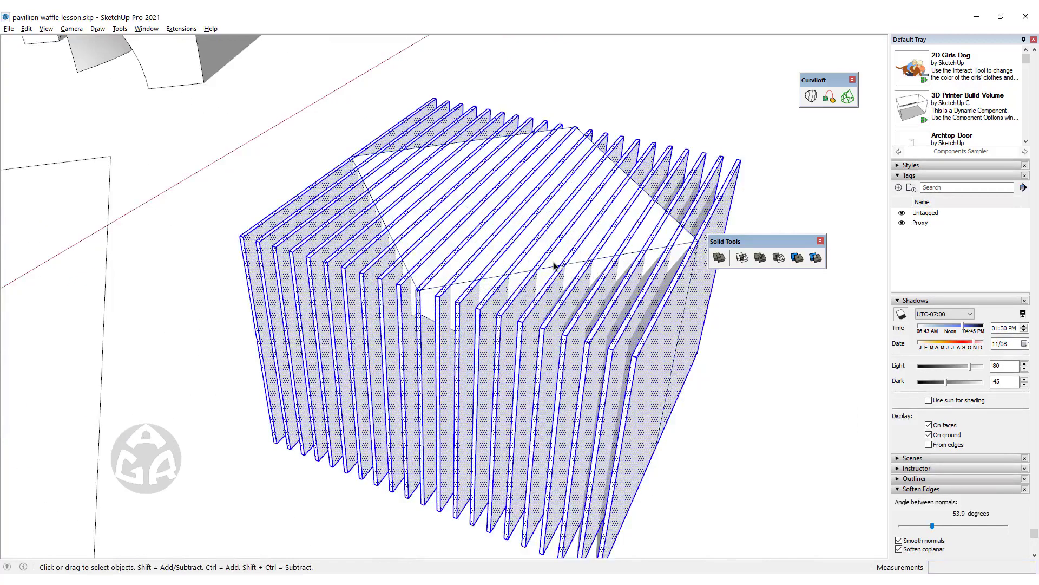
- Group the selected fins together
{"action": "right_click", "coordinate": [685, 268]}
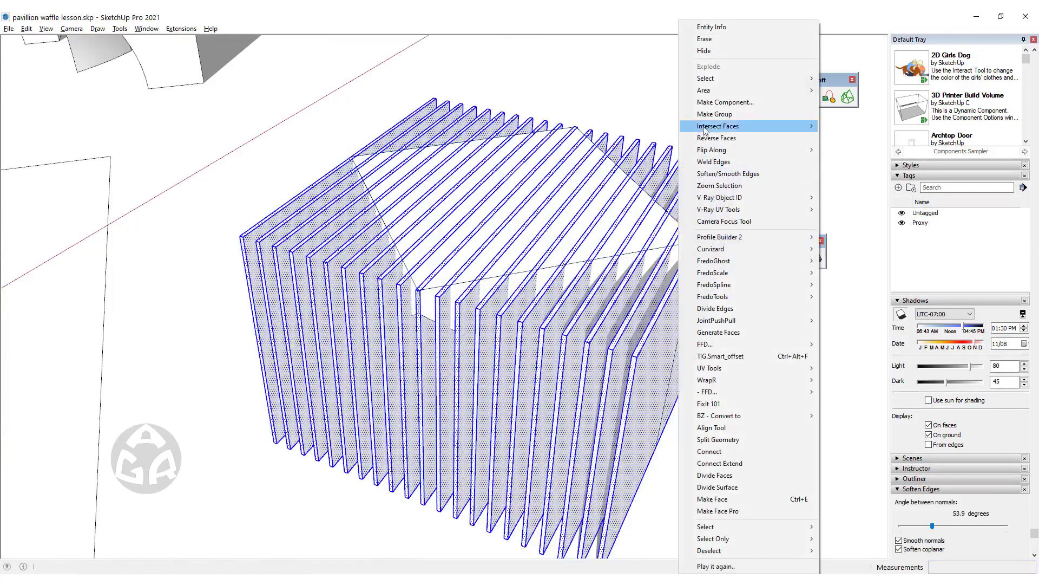
{"action": "left_click", "coordinate": [715, 111]}
{"action": "left_click_drag", "start_coordinate": [730, 242], "coordinate": [806, 225]}
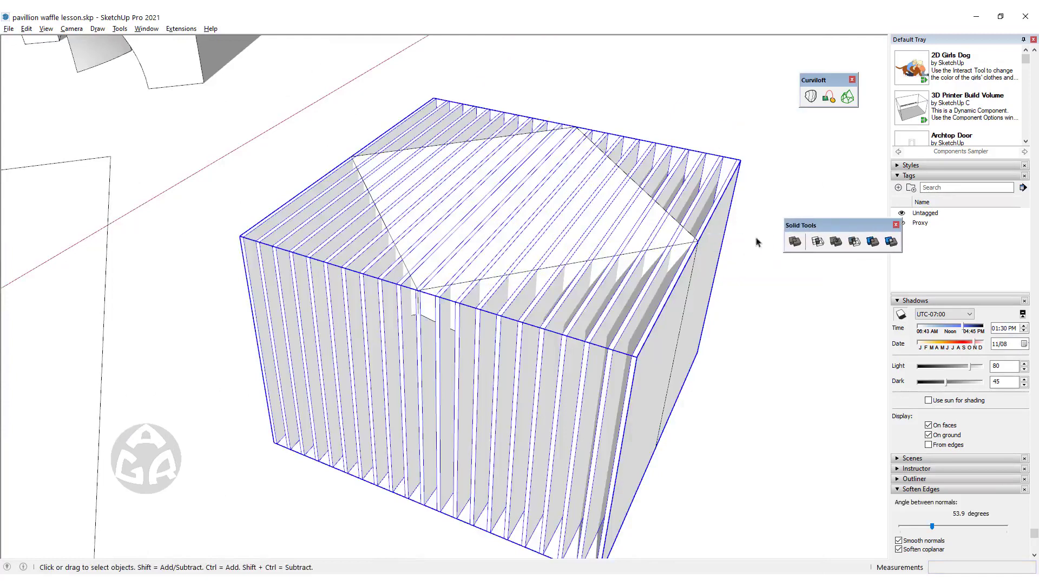
{"action": "scroll", "coordinate": [498, 253], "scroll_direction": "down", "scroll_amount": 3}
{"action": "middle_click_drag", "start_coordinate": [557, 246], "coordinate": [562, 295]}
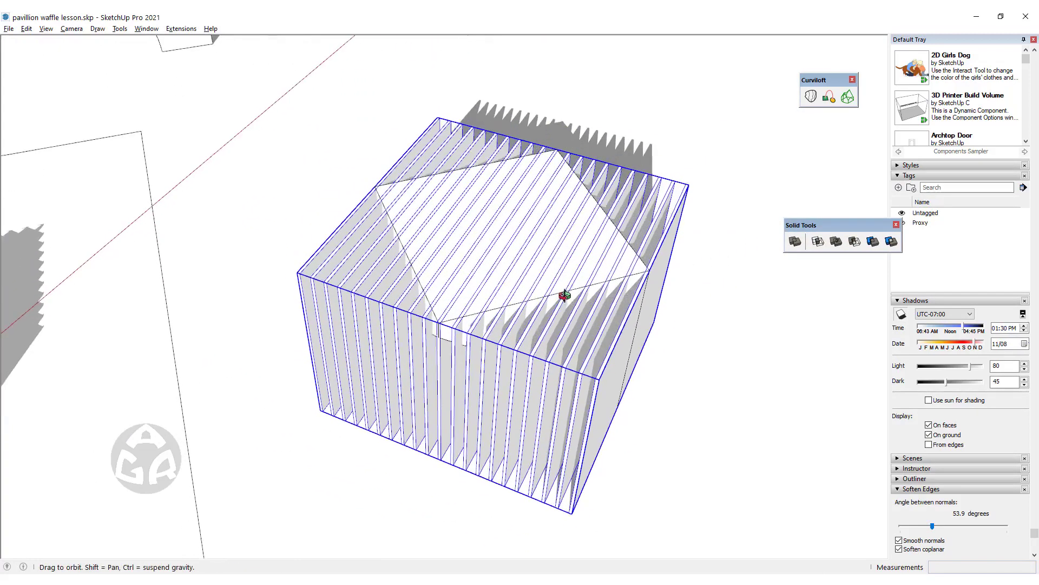
{"action": "scroll", "coordinate": [593, 324], "scroll_direction": "up", "scroll_amount": 2}
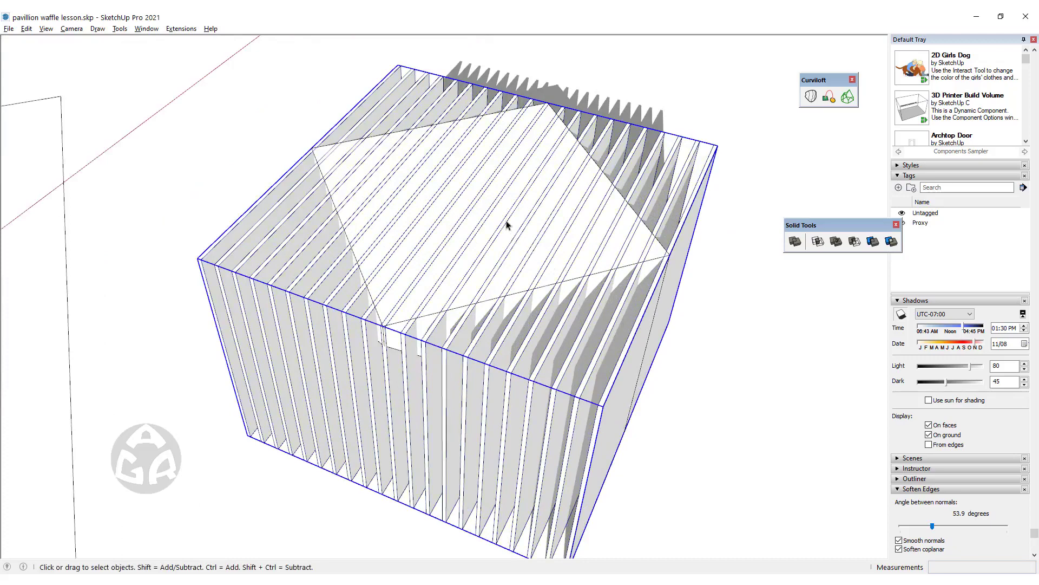
- Draw a diagonal line across the box's top face
{"action": "key", "text": "l"}
{"action": "scroll", "coordinate": [677, 239], "scroll_direction": "up", "scroll_amount": 2}
{"action": "left_click", "coordinate": [666, 261]}
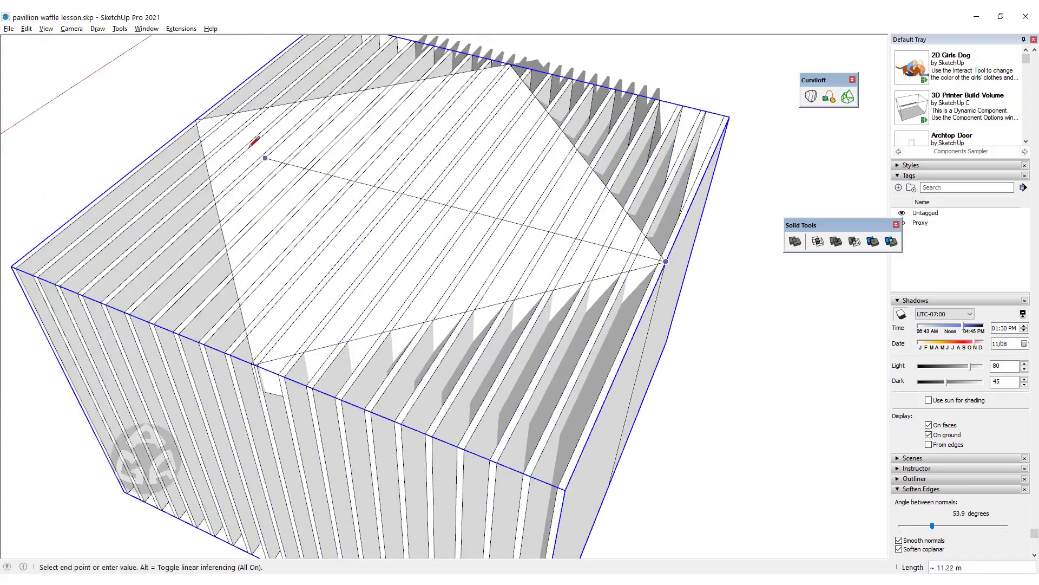
{"action": "left_click", "coordinate": [198, 119]}
- Rotate-copy the fin group crosswise to form the waffle grid
{"action": "key", "text": "q"}
{"action": "scroll", "coordinate": [413, 119], "scroll_direction": "up", "scroll_amount": 4}
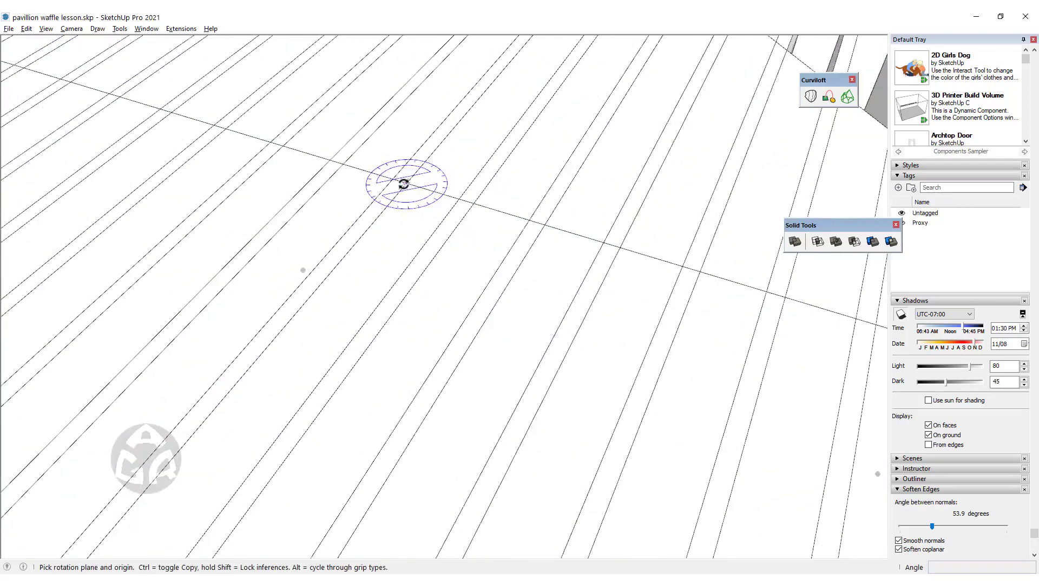
{"action": "left_click", "coordinate": [407, 183]}
{"action": "left_click", "coordinate": [427, 185]}
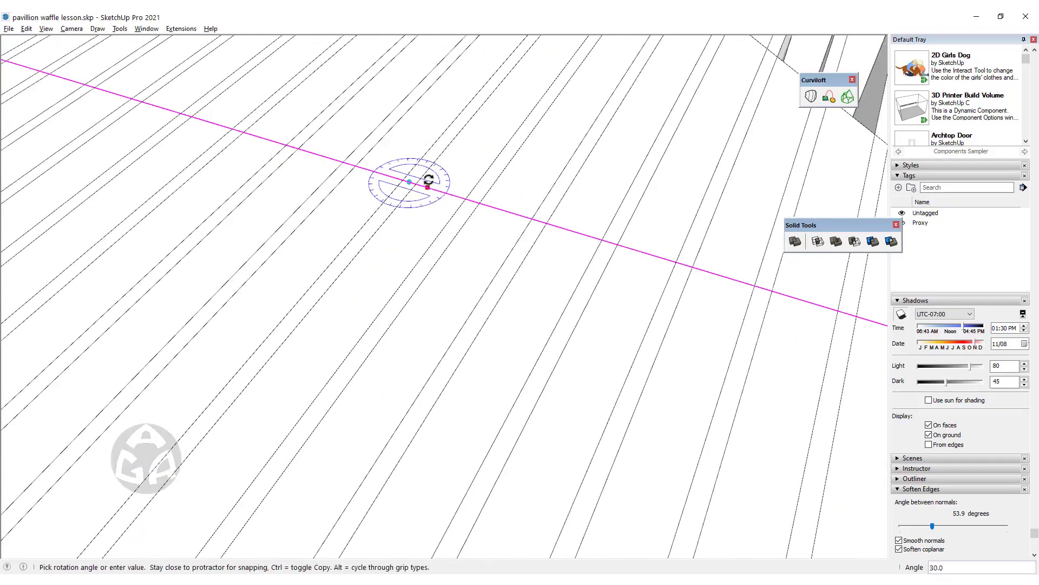
{"action": "scroll", "coordinate": [440, 147], "scroll_direction": "up", "scroll_amount": 2}
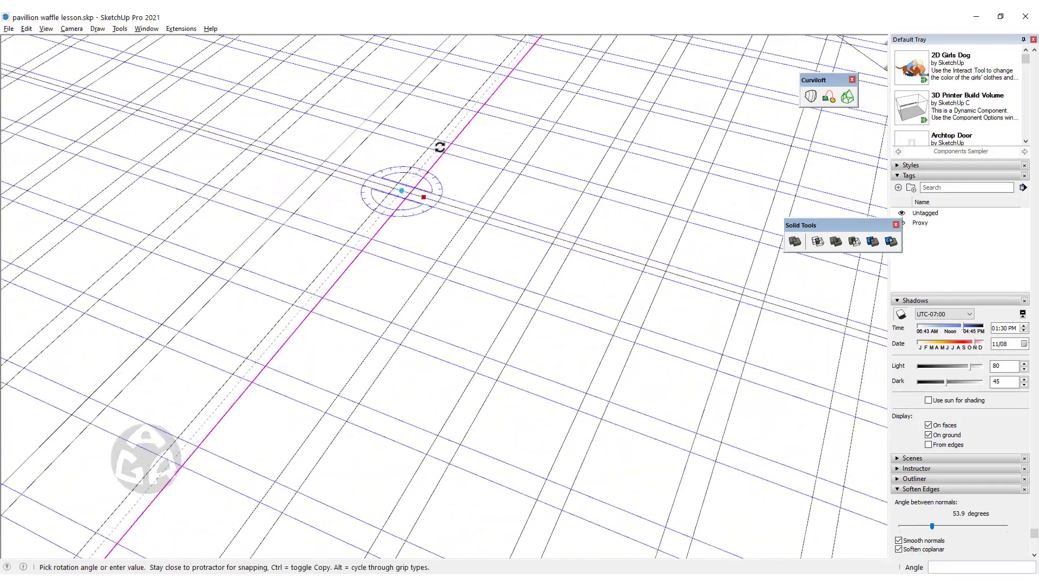
{"action": "left_click", "coordinate": [440, 147]}
{"action": "key", "text": "space"}
{"action": "scroll", "coordinate": [439, 281], "scroll_direction": "down", "scroll_amount": 7}
{"action": "middle_click_drag", "start_coordinate": [444, 265], "coordinate": [439, 273]}
{"action": "scroll", "coordinate": [454, 304], "scroll_direction": "up", "scroll_amount": 6}
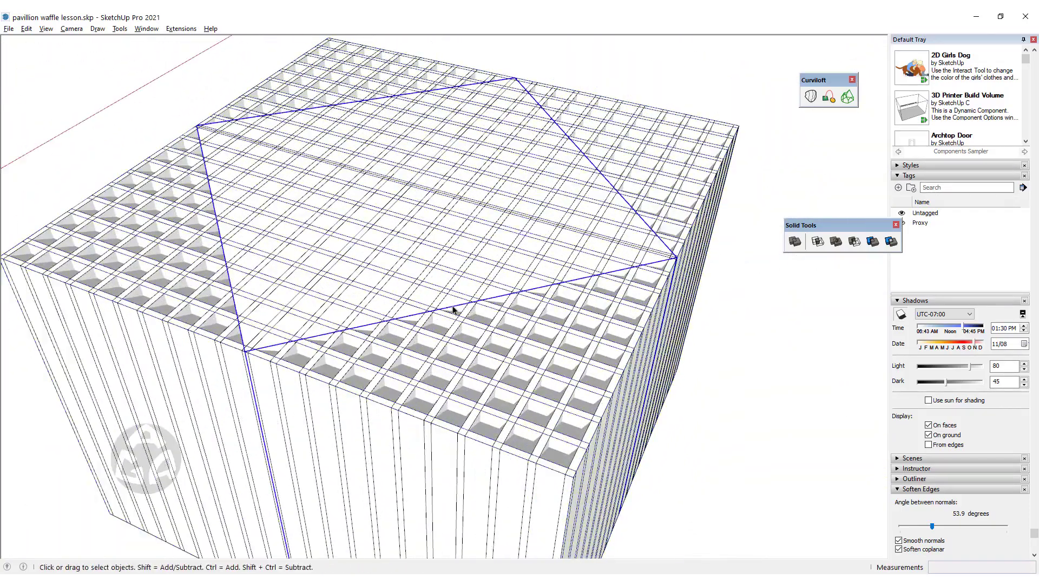
- Copy the selected group and paste it in place
{"action": "right_click", "coordinate": [454, 309]}
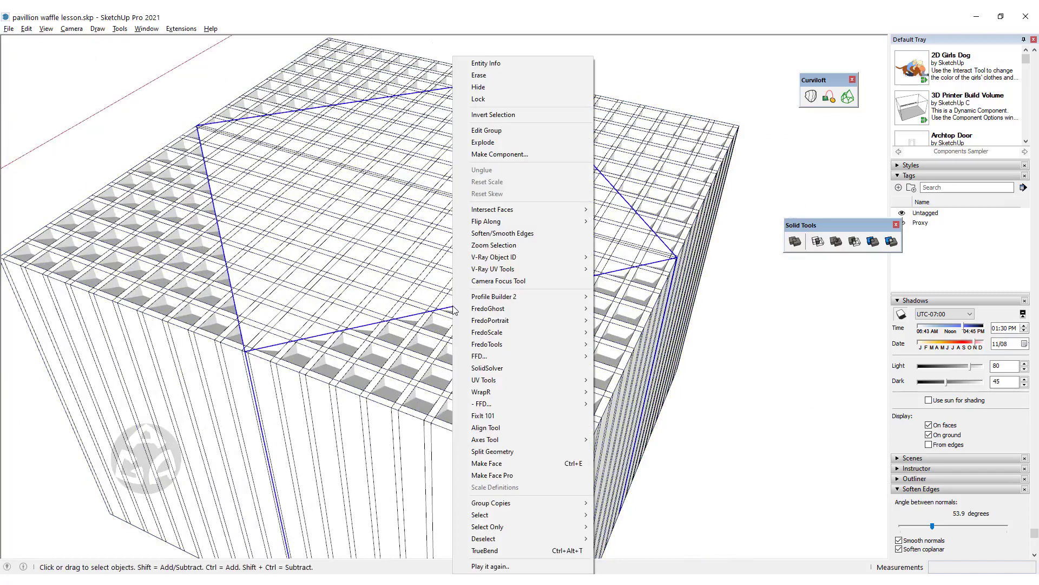
{"action": "left_click", "coordinate": [392, 16]}
{"action": "left_click", "coordinate": [26, 29]}
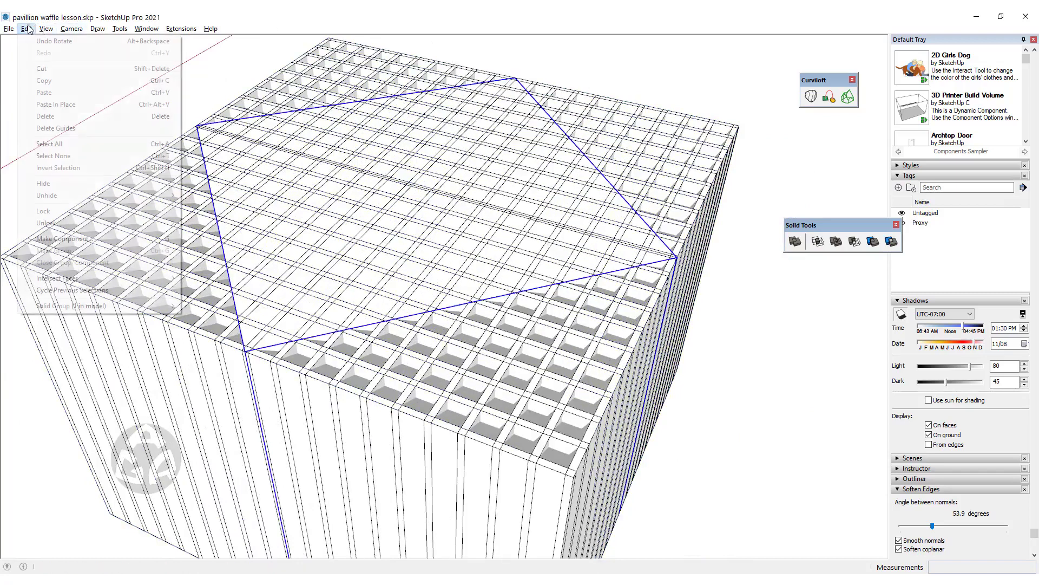
{"action": "left_click", "coordinate": [109, 79]}
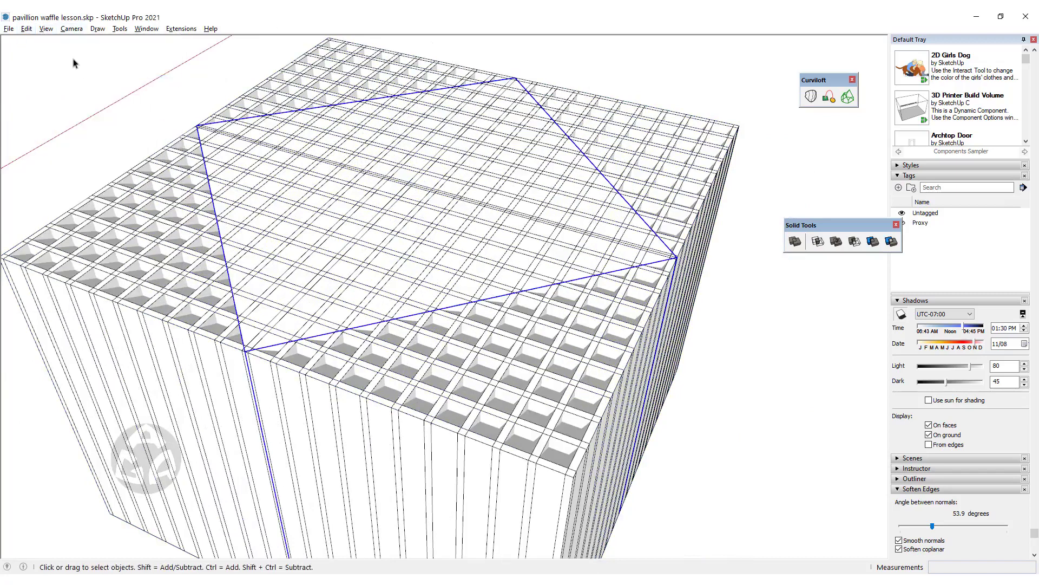
{"action": "left_click", "coordinate": [27, 30]}
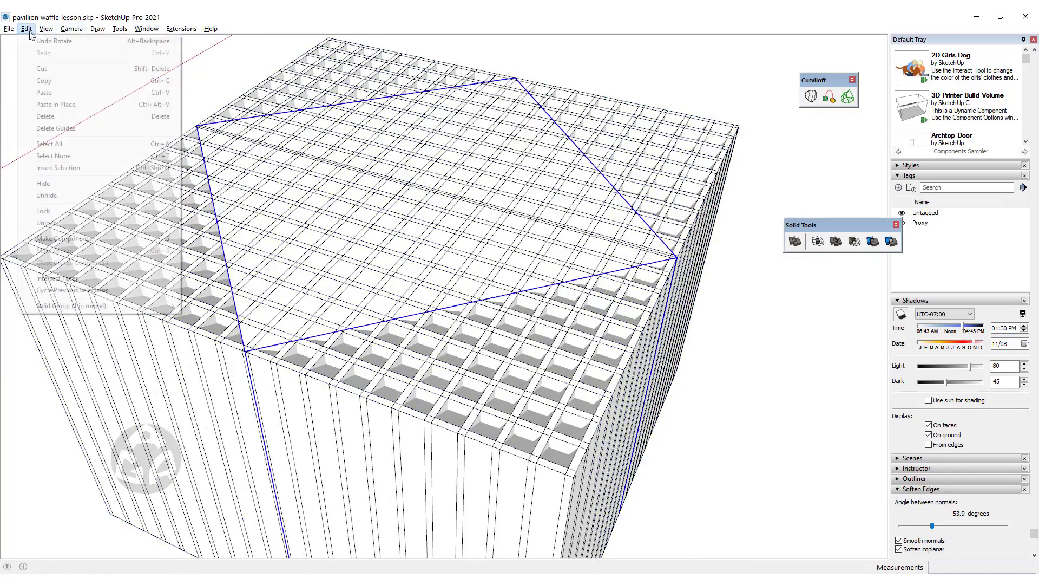
{"action": "left_click", "coordinate": [62, 105]}
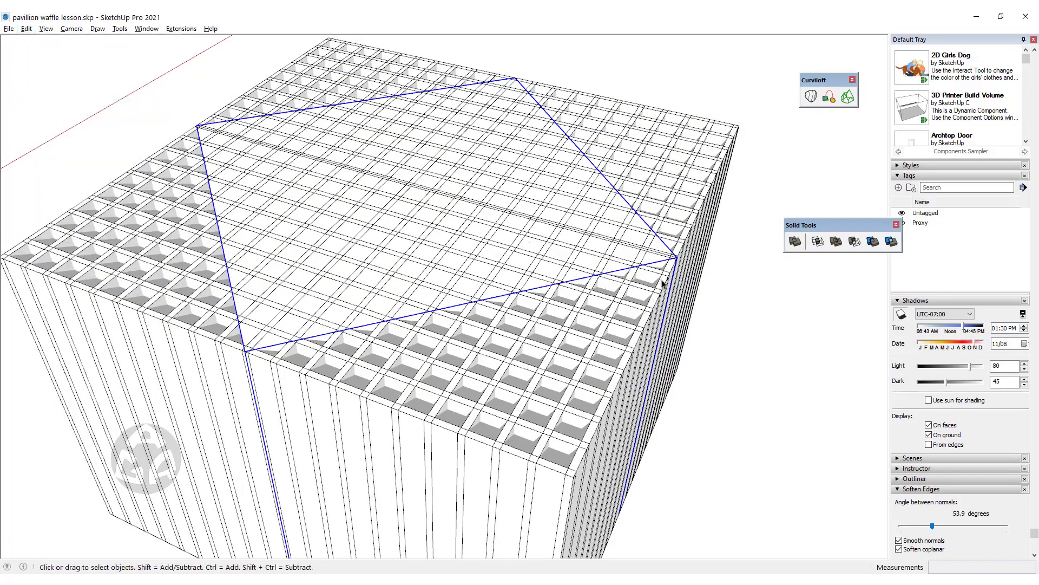
- Intersect the pasted solid with the waffle grid using Solid Tools, then inspect the trimmed block
{"action": "key", "text": "ctrl+a"}
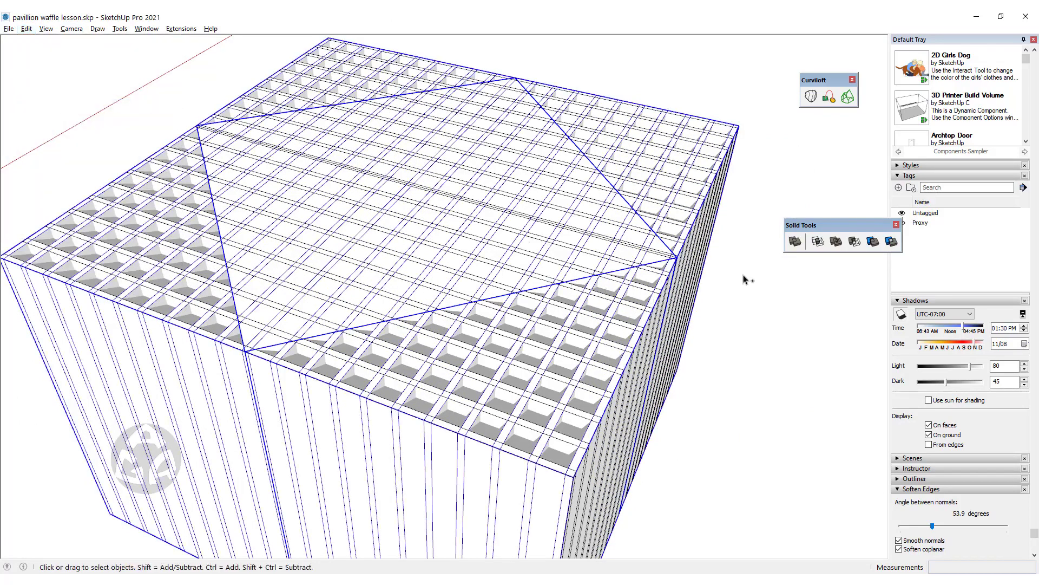
{"action": "left_click", "coordinate": [820, 244]}
{"action": "key", "text": "ctrl+a"}
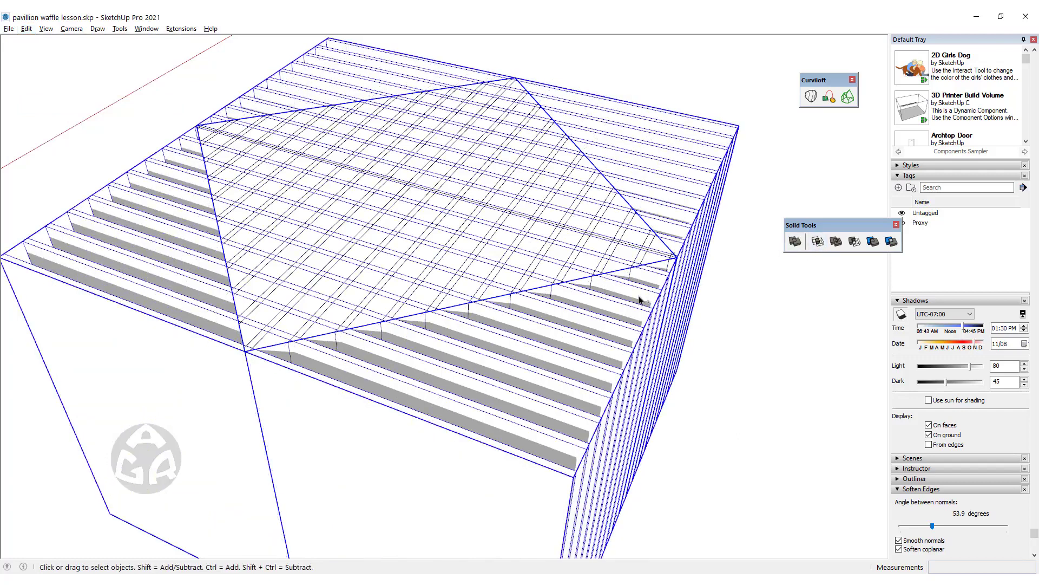
{"action": "left_click", "coordinate": [819, 245]}
{"action": "middle_click_drag", "start_coordinate": [745, 364], "coordinate": [426, 339]}
{"action": "scroll", "coordinate": [425, 336], "scroll_direction": "down", "scroll_amount": 3}
{"action": "left_click", "coordinate": [444, 336]}
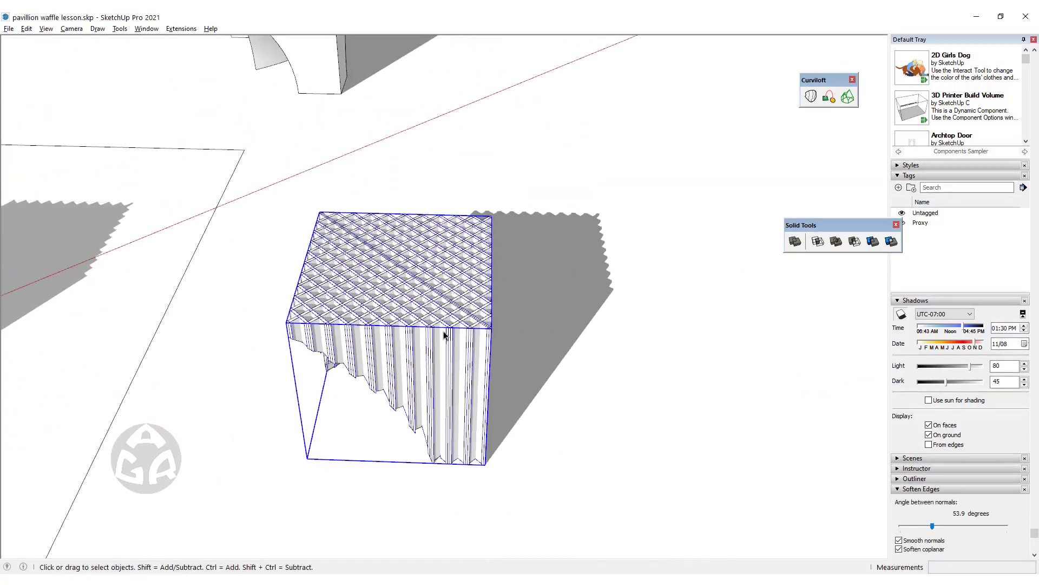
- Start a rectangle, cancel it, and select the waffle block group
{"action": "middle_click_drag", "start_coordinate": [546, 306], "coordinate": [585, 378]}
{"action": "key", "text": "r"}
{"action": "left_click", "coordinate": [549, 372]}
{"action": "key", "text": "Escape"}
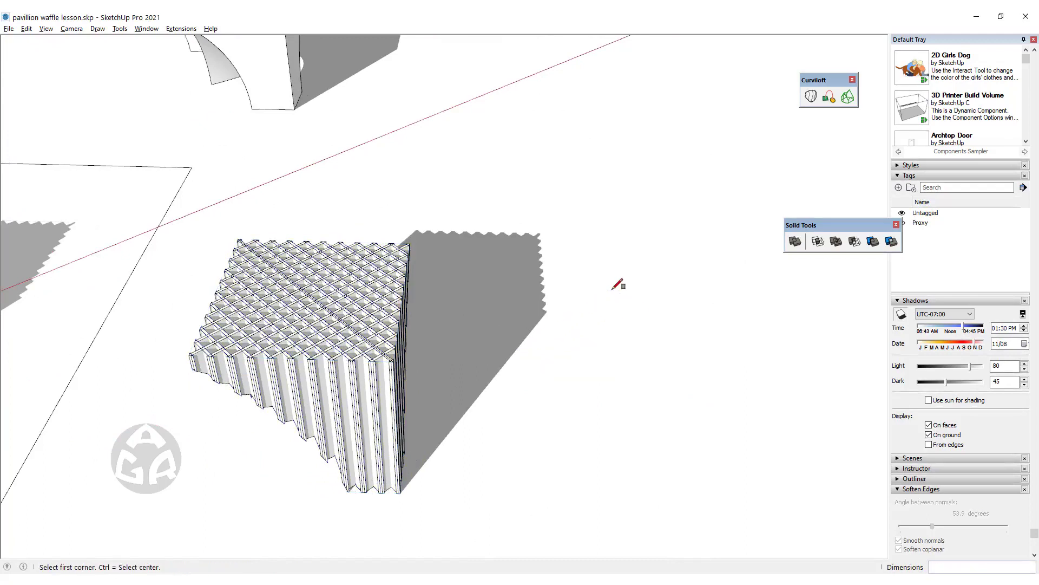
{"action": "key", "text": "space"}
{"action": "left_click", "coordinate": [314, 377]}
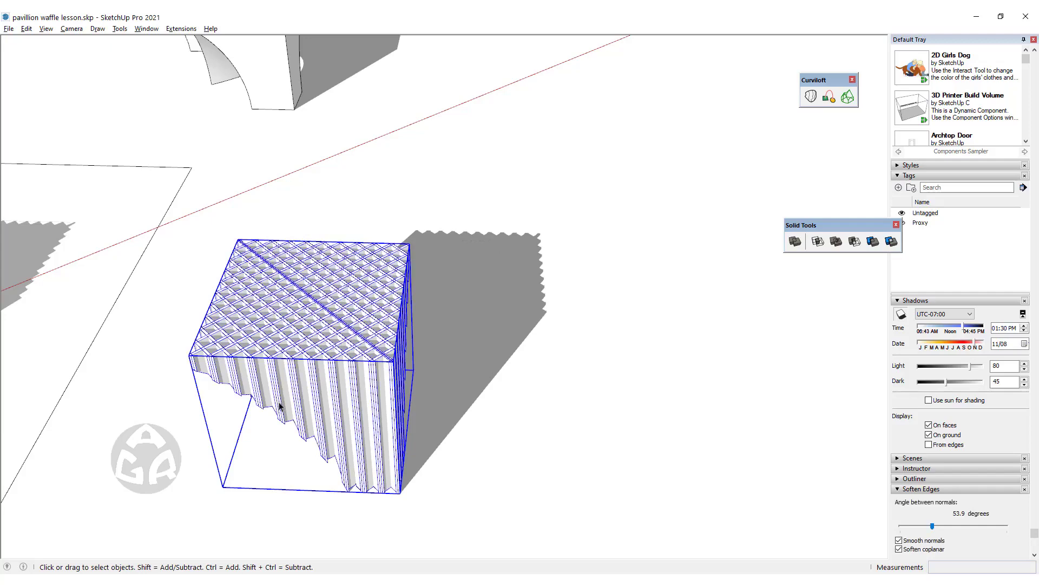
- Undo five steps back to the plain box with its half-ellipse arch faces
{"action": "key", "text": "ctrl+z"}
{"action": "key", "text": "ctrl+z"}
{"action": "key", "text": "ctrl+z"}
{"action": "key", "text": "ctrl+z"}
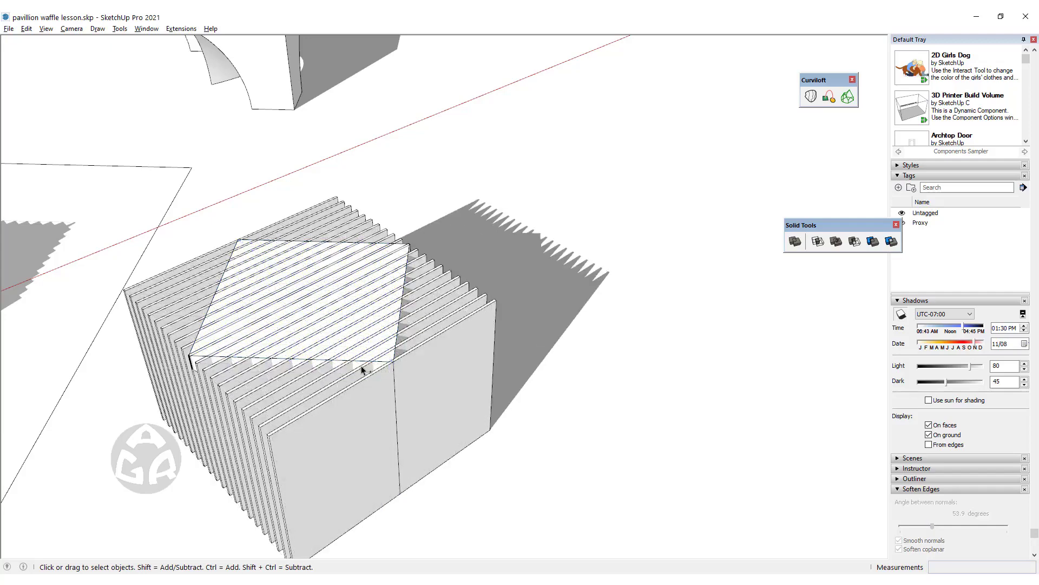
{"action": "key", "text": "ctrl+z"}
{"action": "key", "text": "ctrl+z"}
{"action": "key", "text": "ctrl+z"}
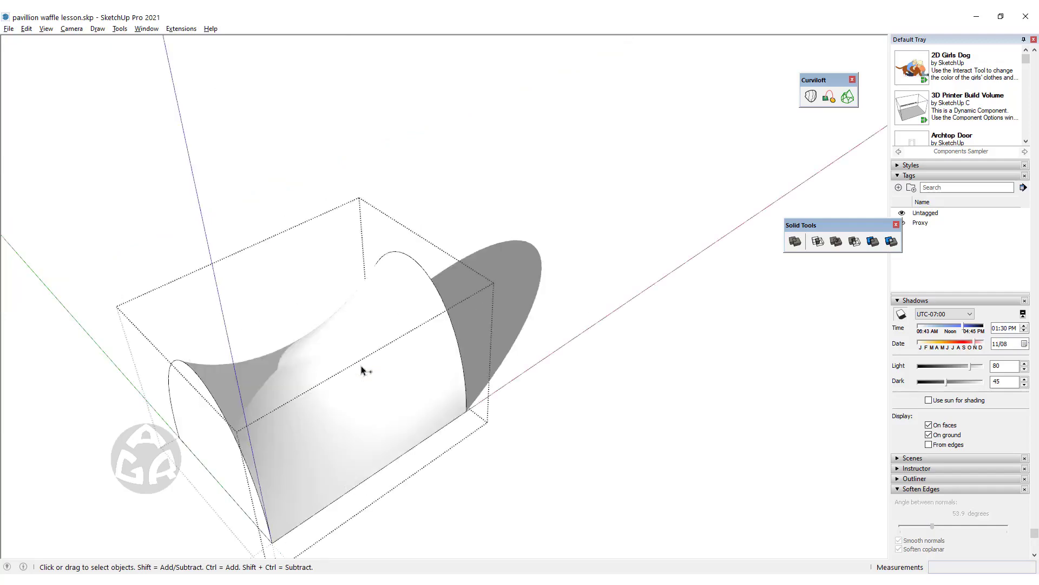
{"action": "key", "text": "ctrl+z"}
{"action": "key", "text": "ctrl+z"}
{"action": "key", "text": "ctrl+z"}
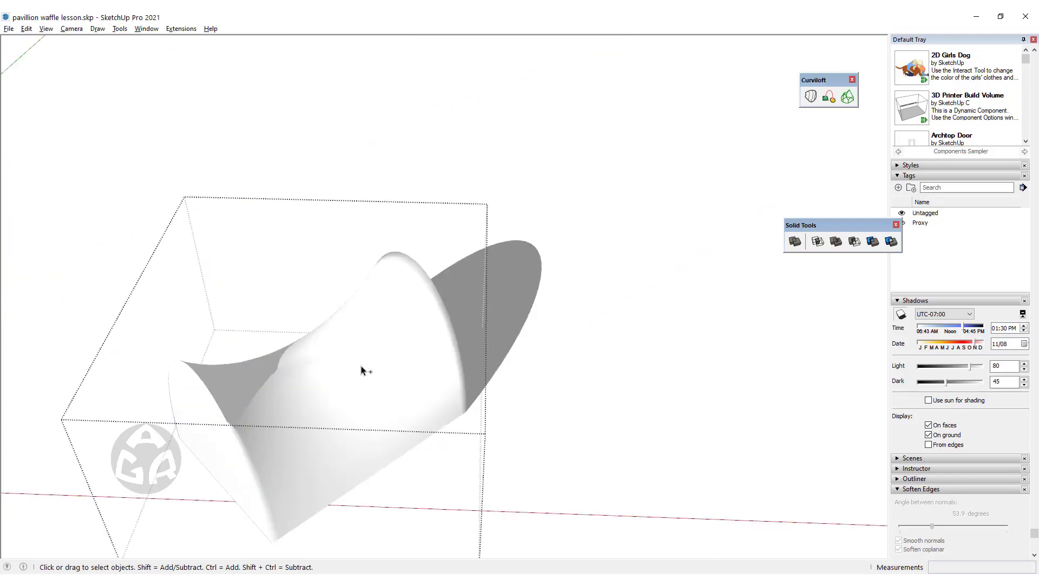
{"action": "key", "text": "ctrl+z"}
{"action": "key", "text": "ctrl+z"}
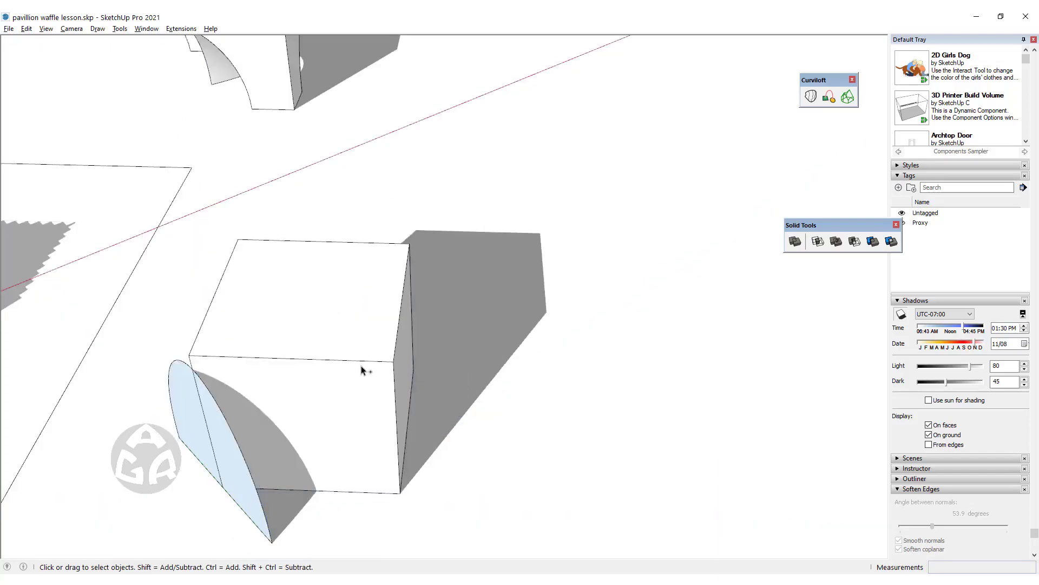
{"action": "key", "text": "ctrl+z"}
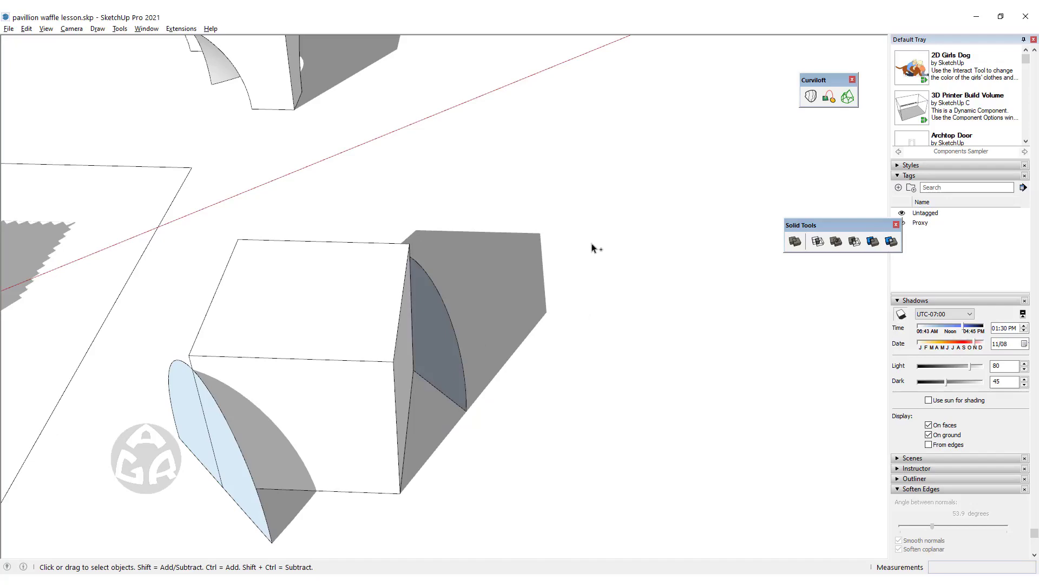
- Paste a copy of the waffle block beside the box
{"action": "key", "text": "ctrl+v"}
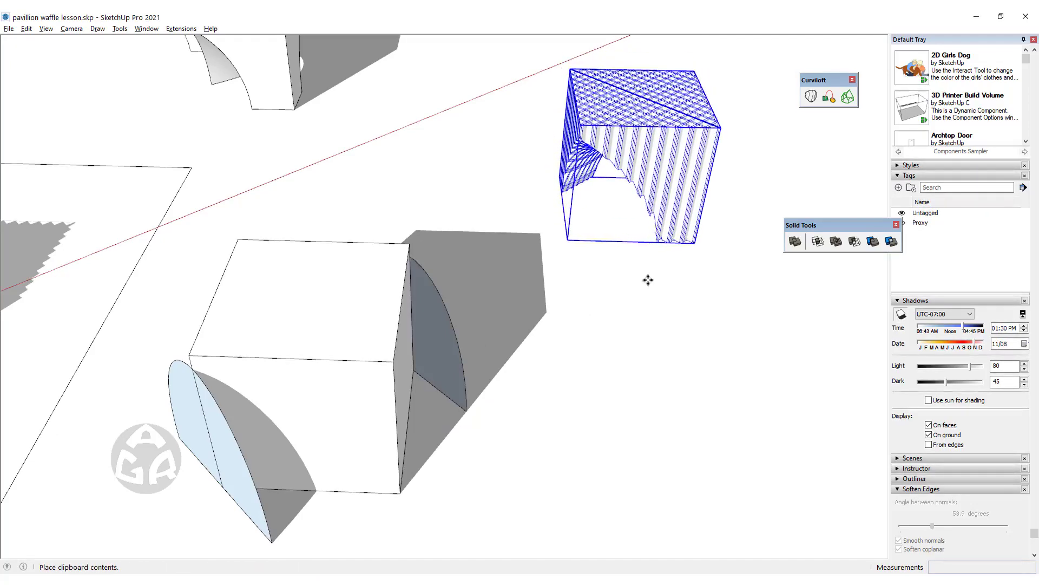
{"action": "left_click", "coordinate": [659, 293]}
{"action": "middle_click_drag", "start_coordinate": [355, 371], "coordinate": [297, 457]}
- Push/pull the arch face through the box and group the extruded arch
{"action": "key", "text": "p"}
{"action": "left_click", "coordinate": [302, 408]}
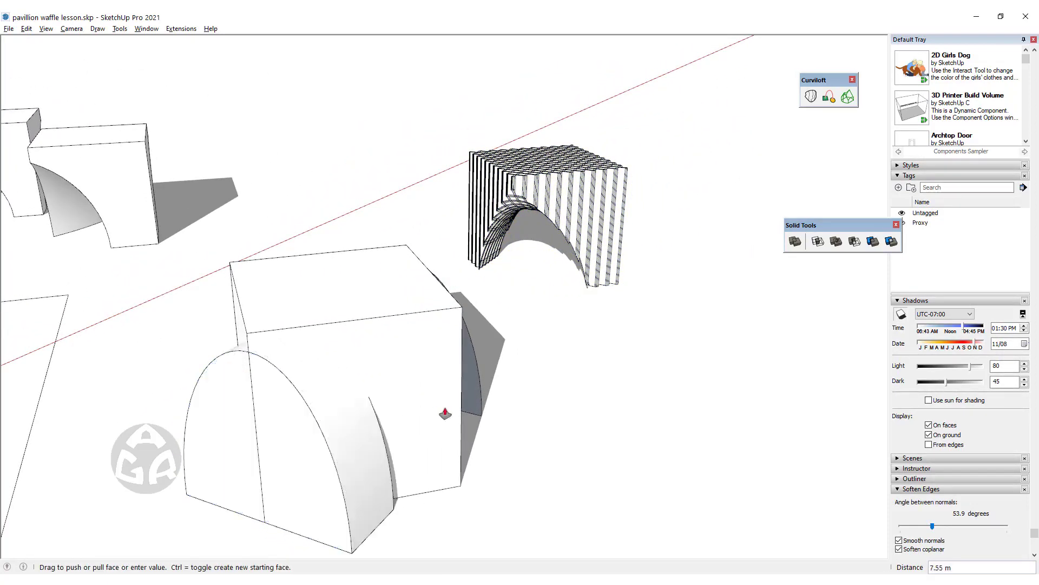
{"action": "middle_click_drag", "start_coordinate": [525, 394], "coordinate": [370, 387]}
{"action": "key", "text": "l"}
{"action": "left_click", "coordinate": [506, 348]}
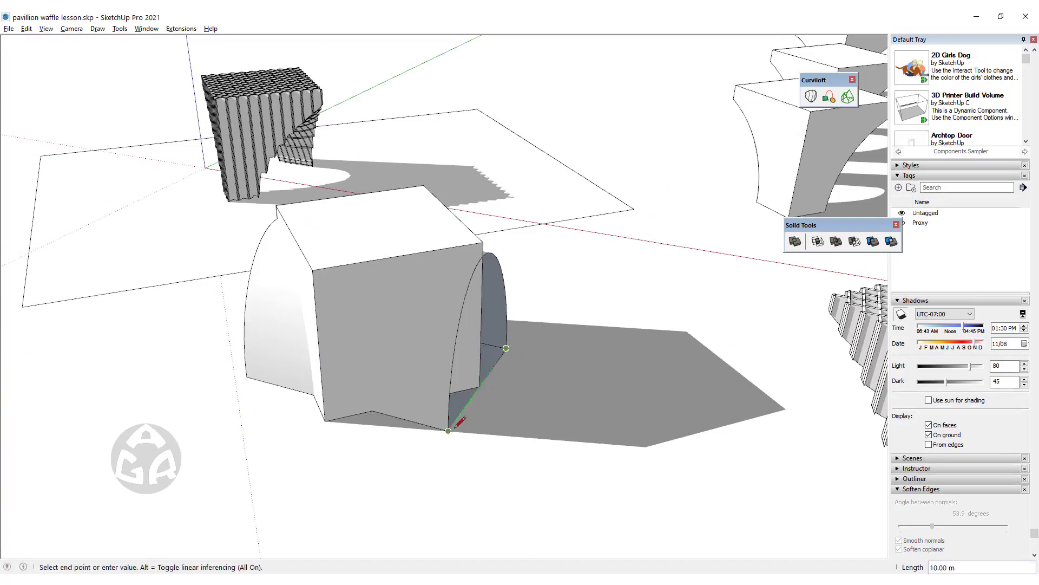
{"action": "key", "text": "space"}
{"action": "left_click", "coordinate": [434, 388]}
{"action": "triple_click", "coordinate": [433, 388]}
{"action": "middle_click_drag", "start_coordinate": [289, 361], "coordinate": [757, 351]}
{"action": "key", "text": "ctrl+g"}
- Subtract the arch solid from the box with Solid Tools, then undo it
{"action": "left_click", "coordinate": [854, 242]}
{"action": "left_click", "coordinate": [569, 278]}
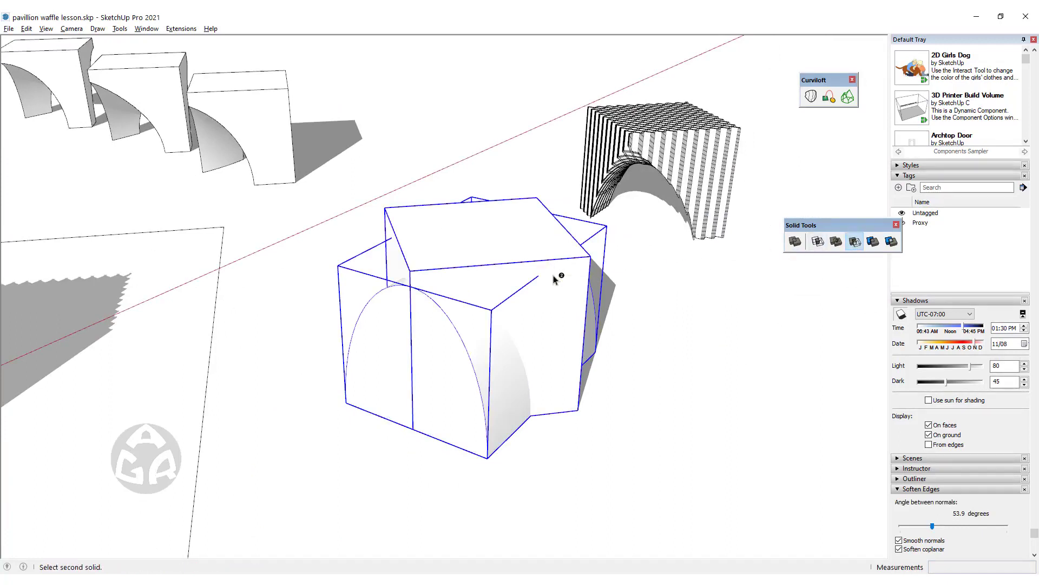
{"action": "left_click", "coordinate": [554, 279]}
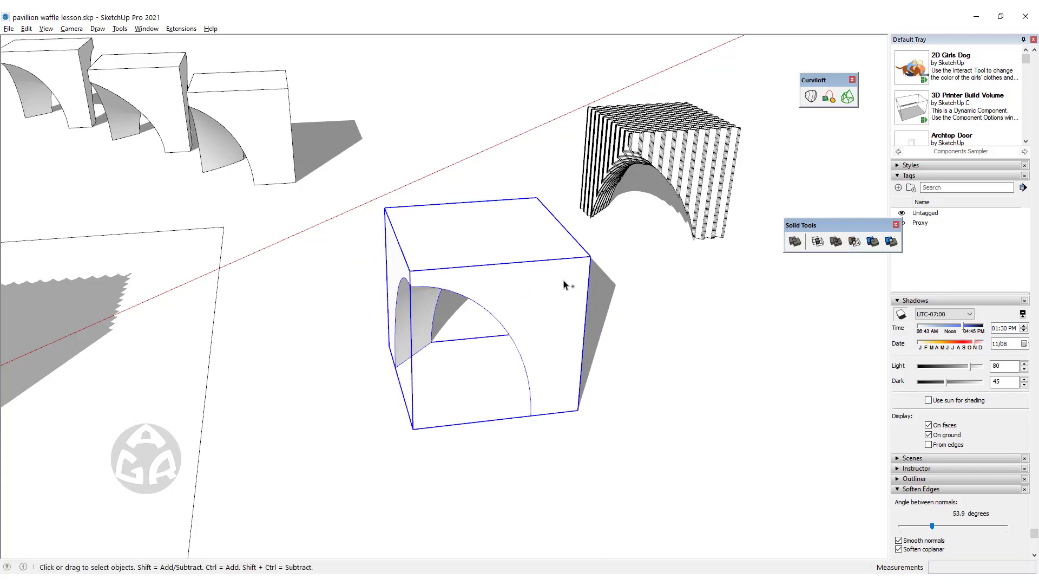
{"action": "key", "text": "ctrl+z"}
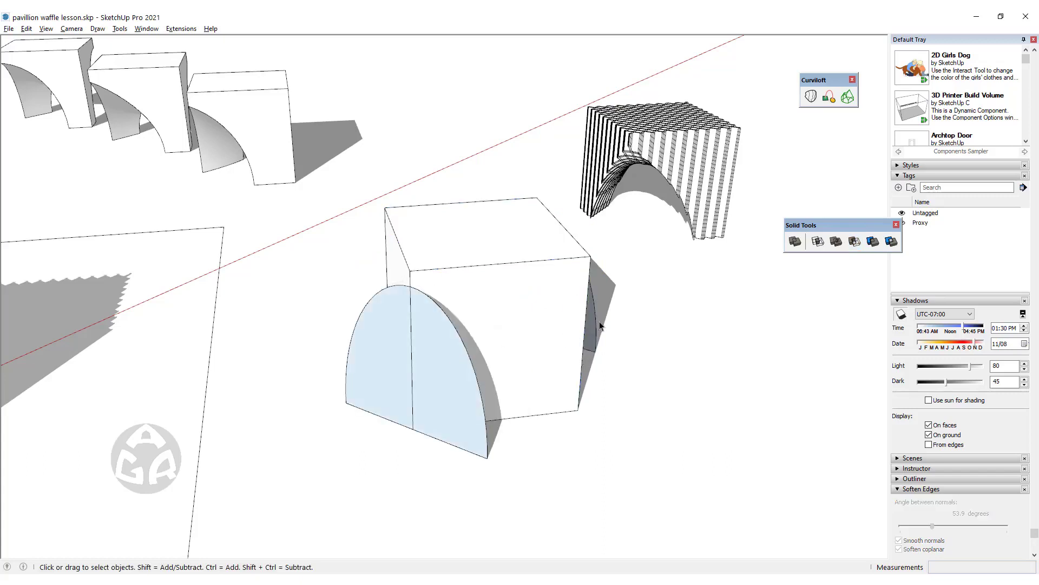
- Paste a copy of the carved box further along the row and select its arch face
{"action": "key", "text": "ctrl+v"}
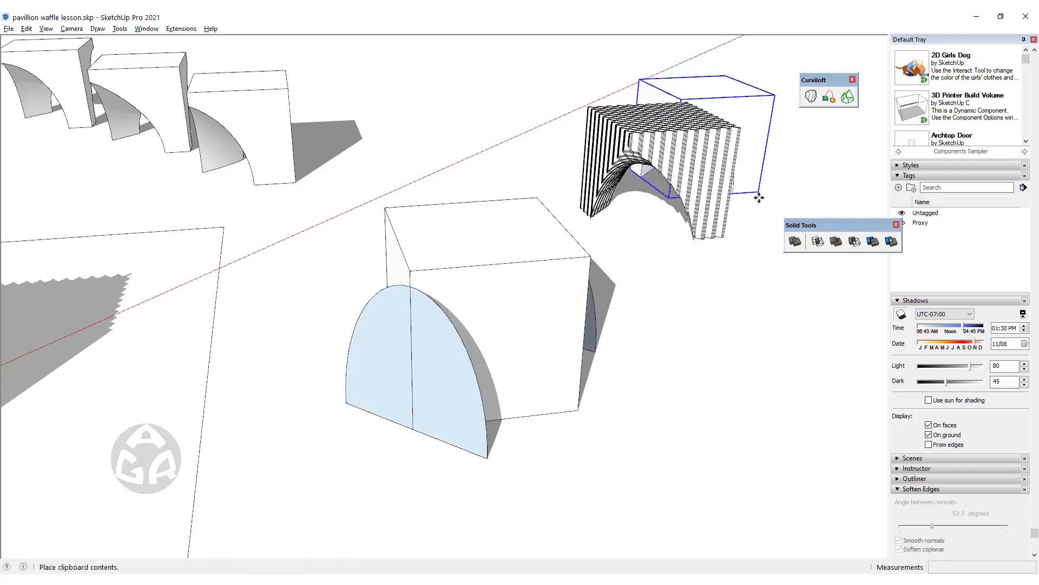
{"action": "middle_click_drag", "start_coordinate": [787, 355], "coordinate": [703, 271]}
{"action": "left_click", "coordinate": [700, 255]}
{"action": "scroll", "coordinate": [597, 177], "scroll_direction": "down", "scroll_amount": 3}
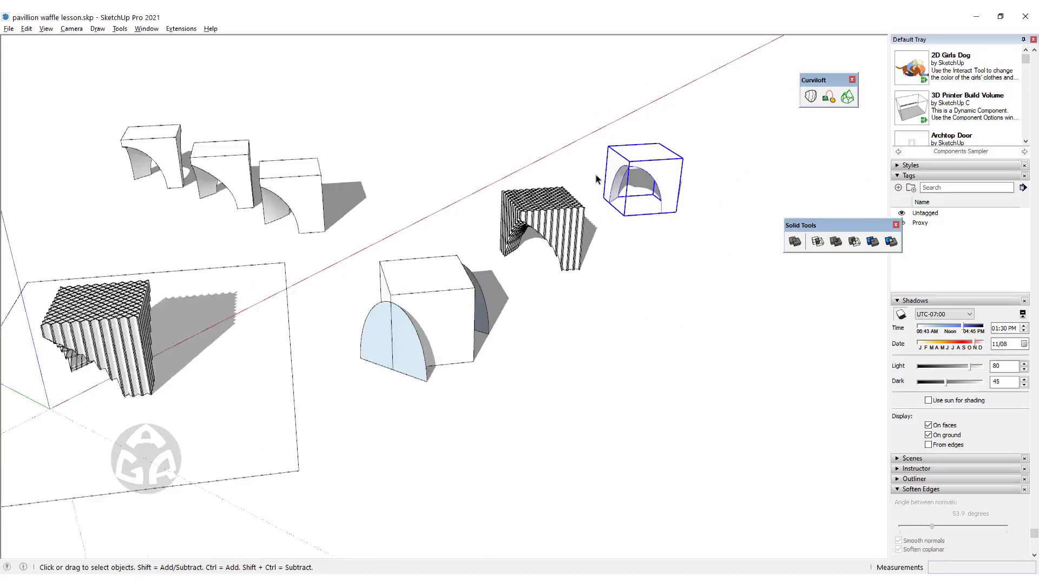
{"action": "scroll", "coordinate": [458, 328], "scroll_direction": "up", "scroll_amount": 3}
{"action": "left_click", "coordinate": [410, 307]}
{"action": "scroll", "coordinate": [426, 281], "scroll_direction": "up", "scroll_amount": 2}
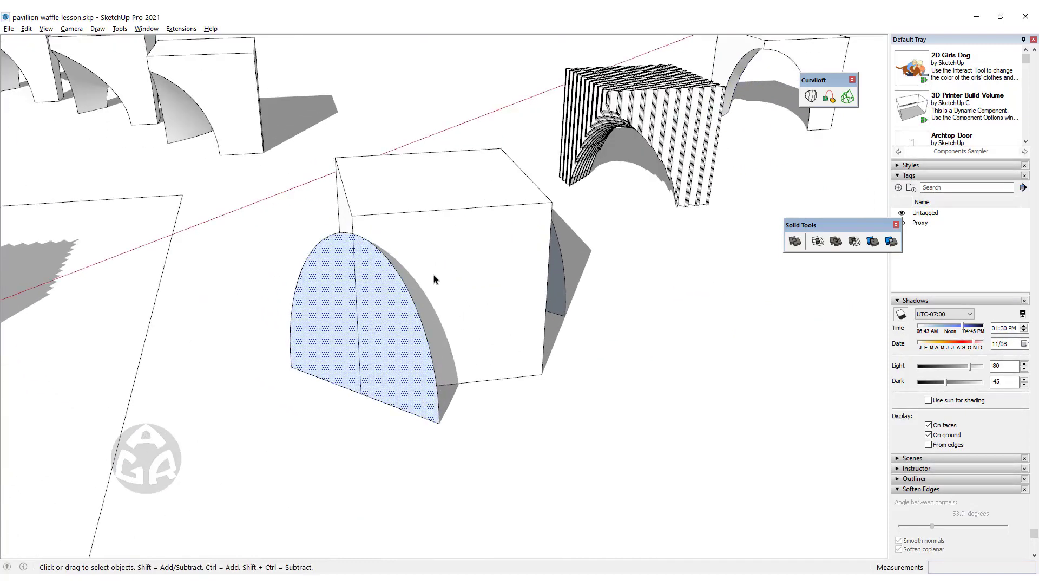
- Copy the arch face to the middle of the box and turn on X-ray
{"action": "key", "text": "m"}
{"action": "key", "text": "ctrl"}
{"action": "left_click", "coordinate": [441, 421]}
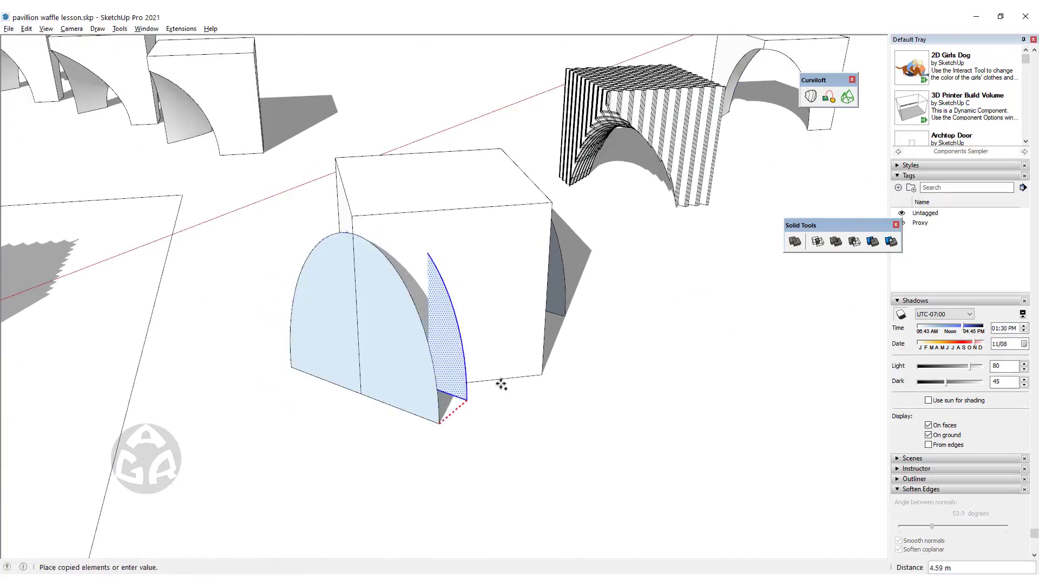
{"action": "left_click", "coordinate": [543, 372], "text": "shift"}
{"action": "key", "text": "space"}
{"action": "key", "text": "x"}
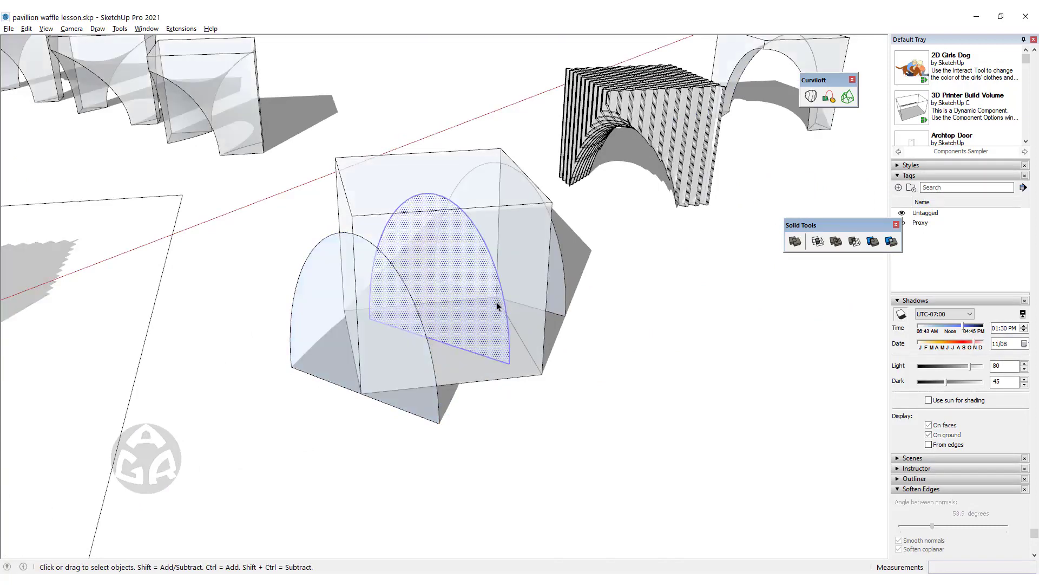
{"action": "middle_click_drag", "start_coordinate": [460, 244], "coordinate": [430, 255]}
- Scale the middle arch face by 0.75 along the red axis
{"action": "key", "text": "s"}
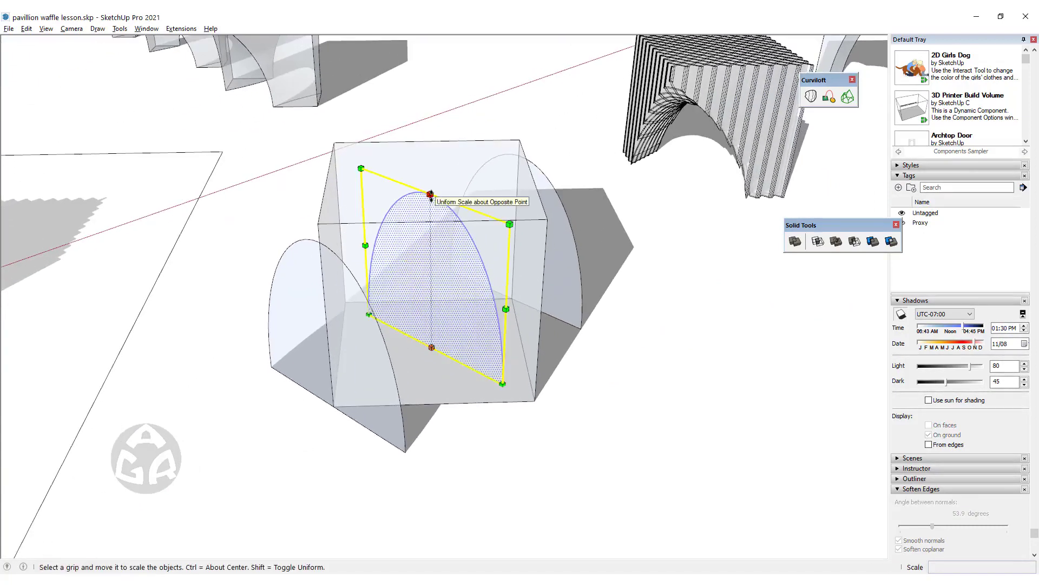
{"action": "left_click_drag", "start_coordinate": [430, 194], "coordinate": [542, 286]}
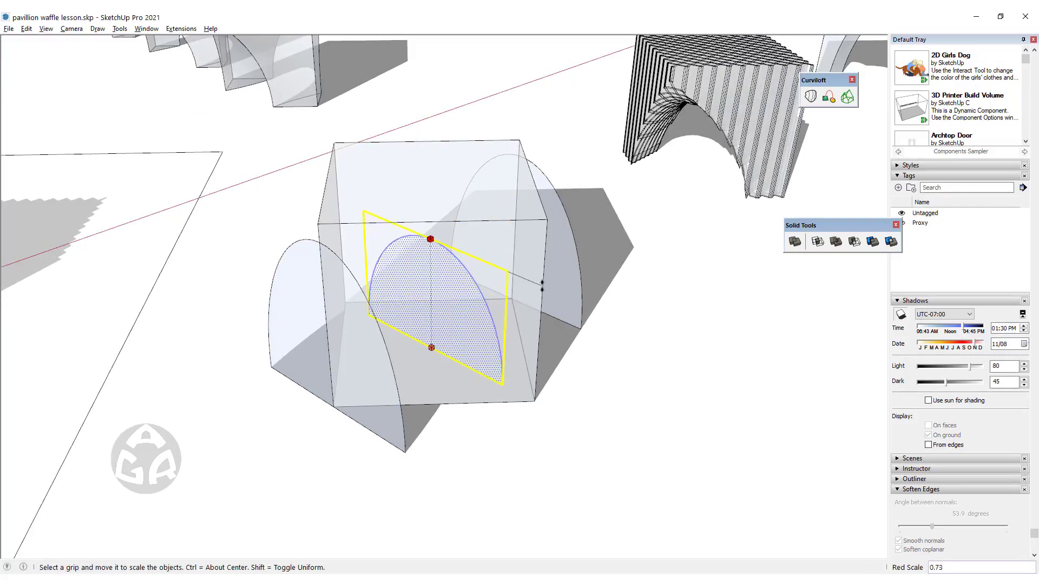
{"action": "type", "text": "5"}
{"action": "key", "text": "Return"}
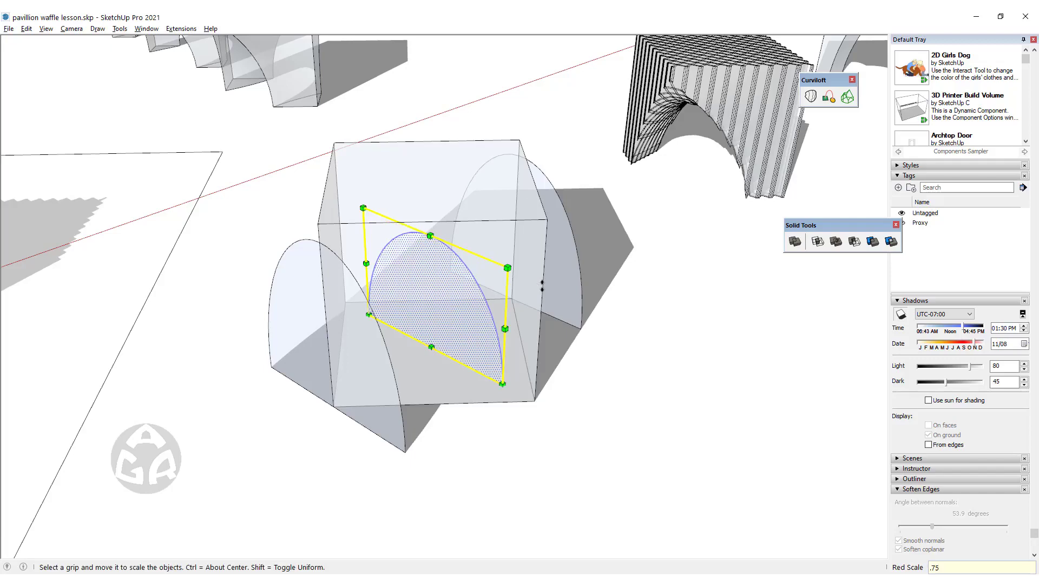
{"action": "key", "text": "space"}
- Select the three arch faces without the box and loft them with Curviloft
{"action": "left_click", "coordinate": [299, 292]}
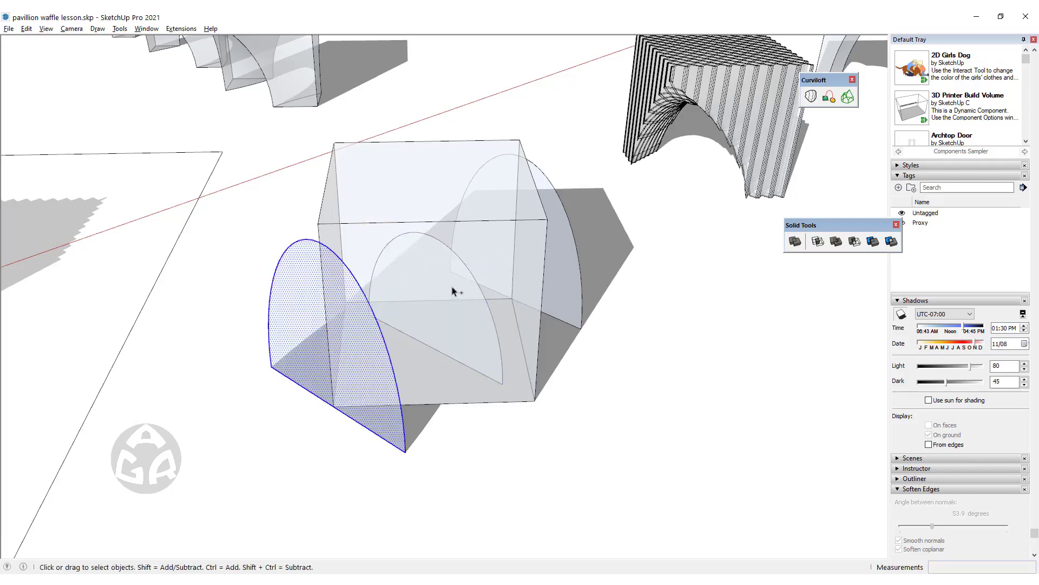
{"action": "left_click_drag", "start_coordinate": [202, 116], "coordinate": [611, 506]}
{"action": "left_click", "coordinate": [399, 166], "text": "shift"}
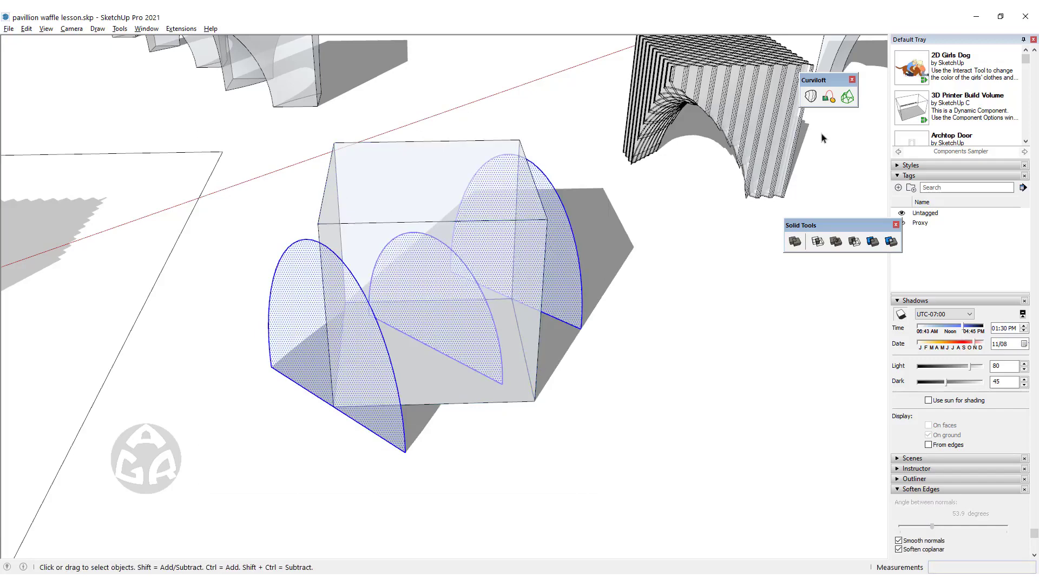
{"action": "left_click", "coordinate": [811, 96]}
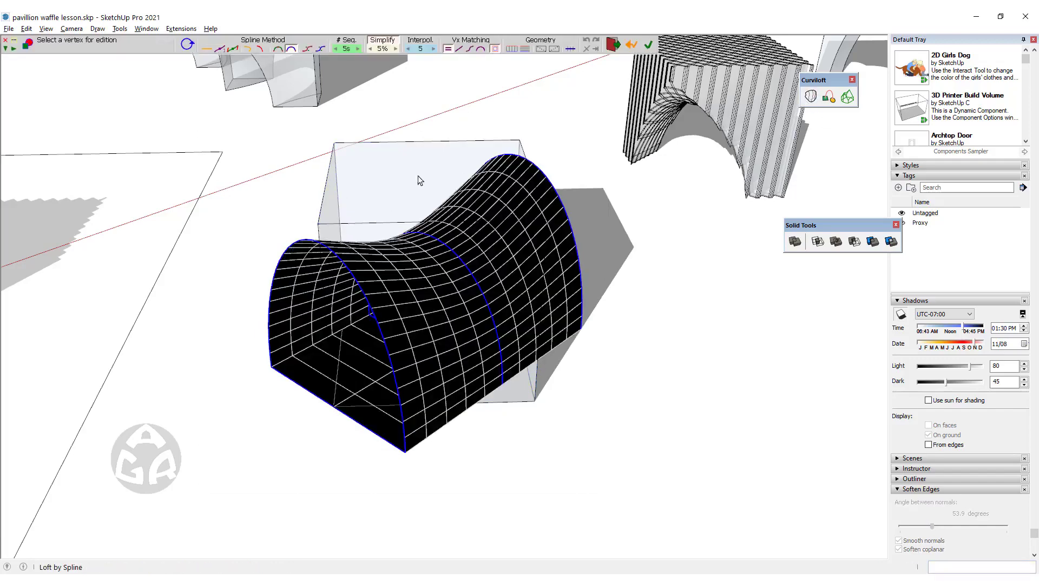
- Apply Smooth Global junction, raise Seq. to 30, and validate the loft
{"action": "left_click", "coordinate": [308, 49]}
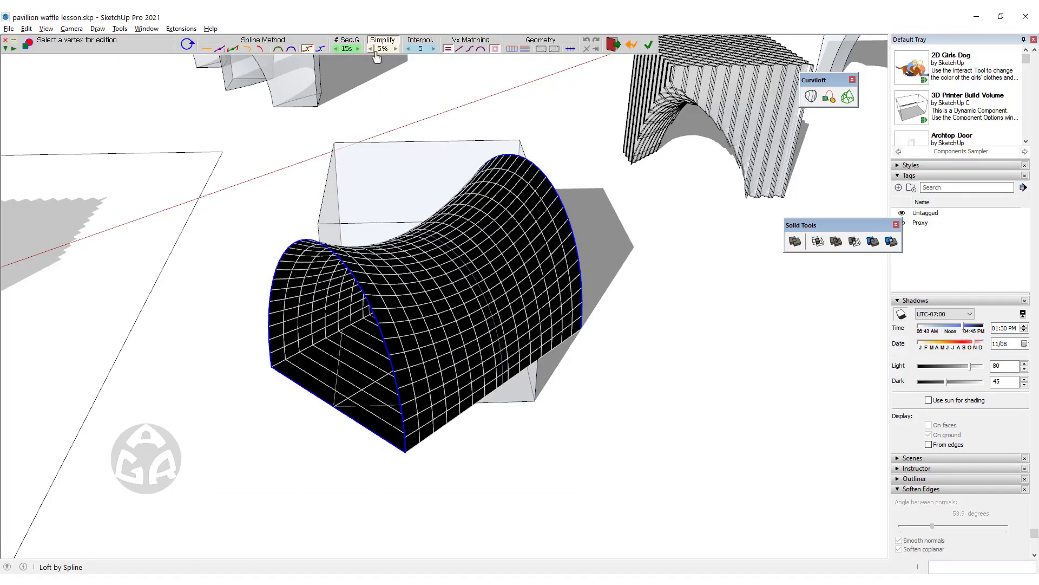
{"action": "left_click", "coordinate": [359, 48]}
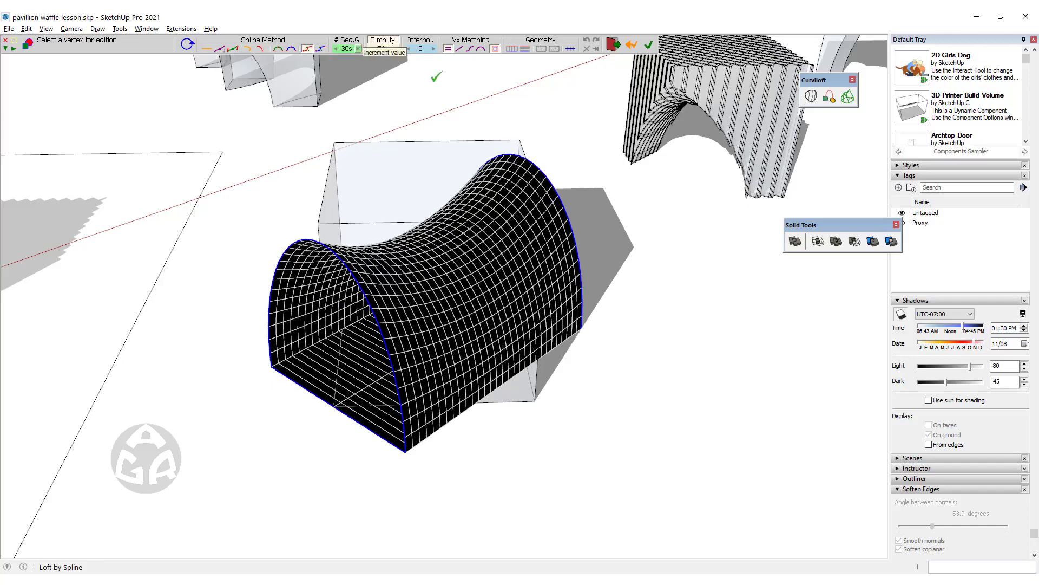
{"action": "key", "text": "Return"}
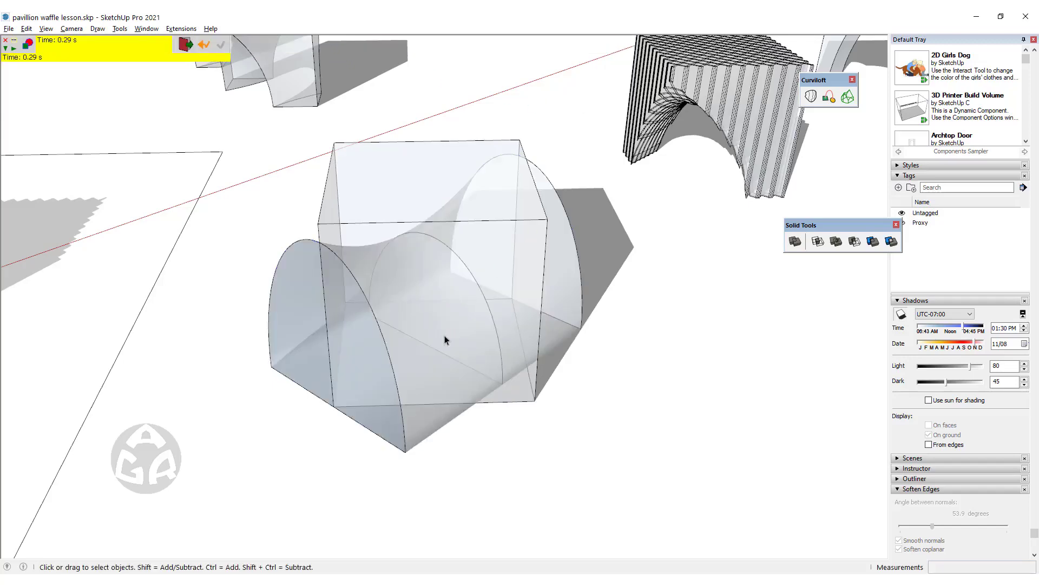
- Turn off X-ray, explode the vault group, and select the arch solid
{"action": "key", "text": "x"}
{"action": "left_click", "coordinate": [416, 384]}
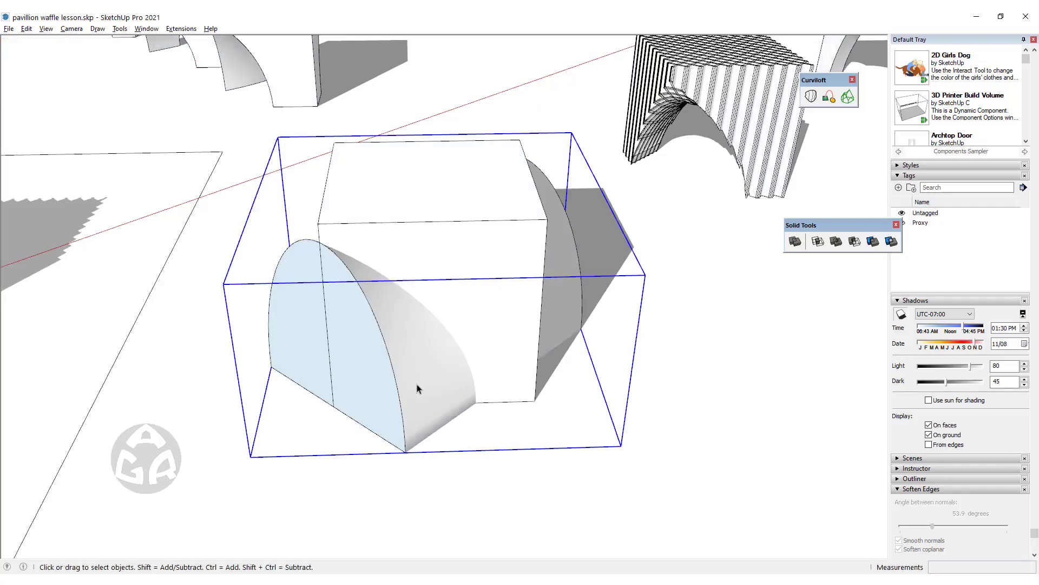
{"action": "key", "text": "shift+x"}
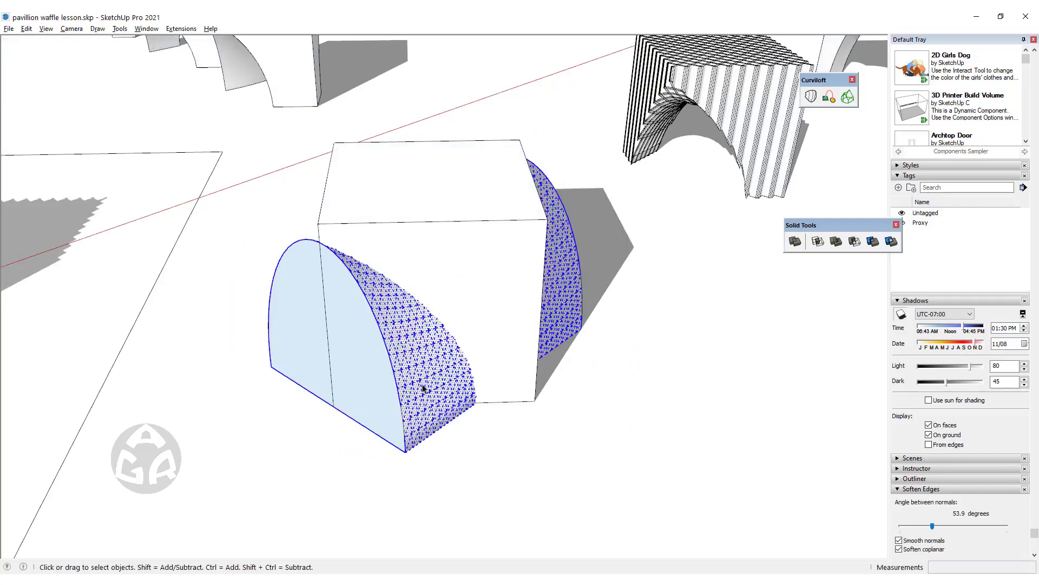
{"action": "left_click", "coordinate": [424, 389]}
{"action": "middle_click_drag", "start_coordinate": [640, 304], "coordinate": [395, 390]}
{"action": "left_click", "coordinate": [394, 389]}
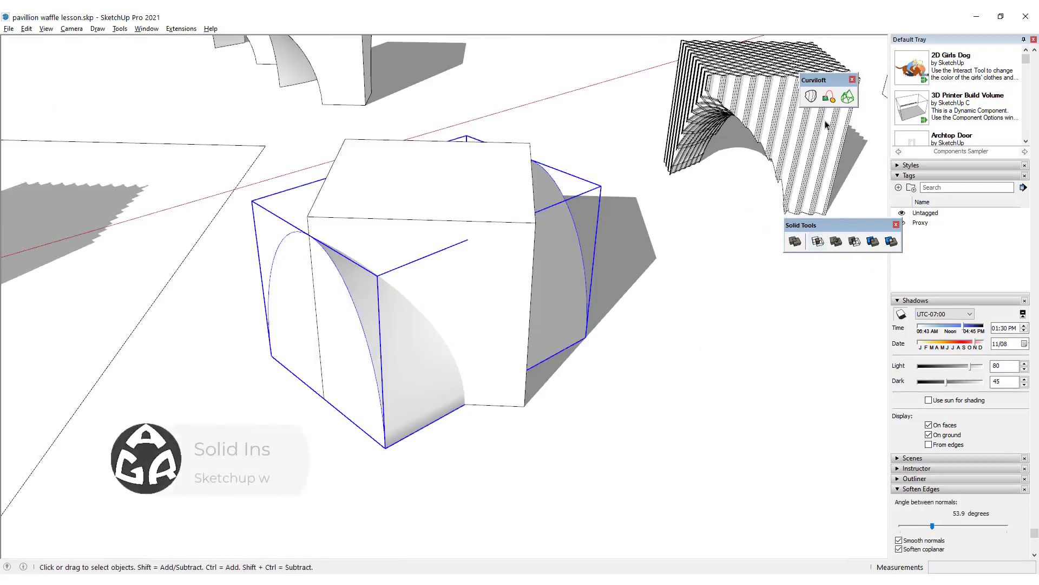
- Fix the arch solid's internal face with Solid Inspector
{"action": "key", "text": "alt+s"}
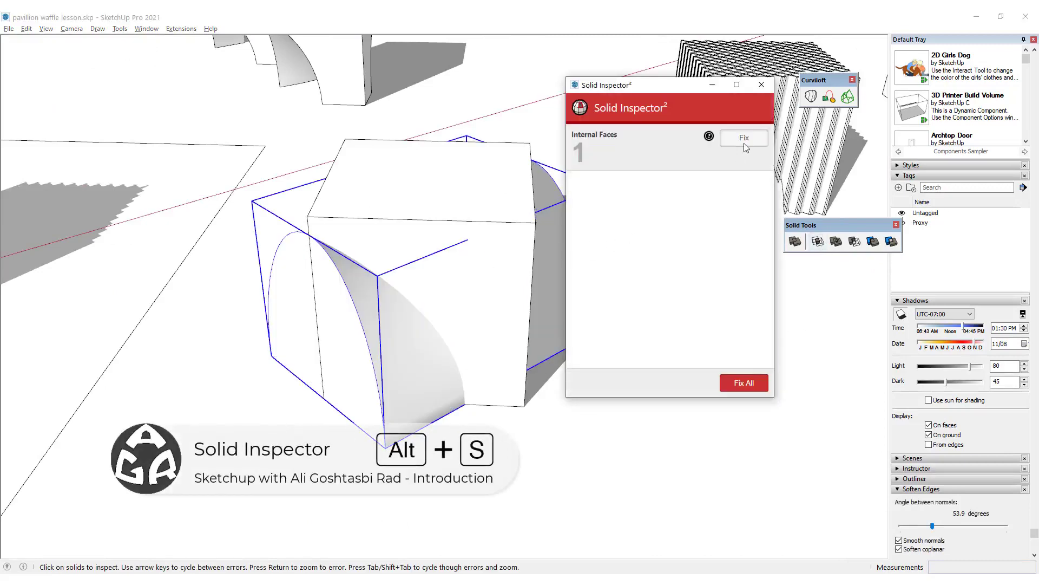
{"action": "left_click", "coordinate": [744, 138]}
{"action": "left_click", "coordinate": [760, 85]}
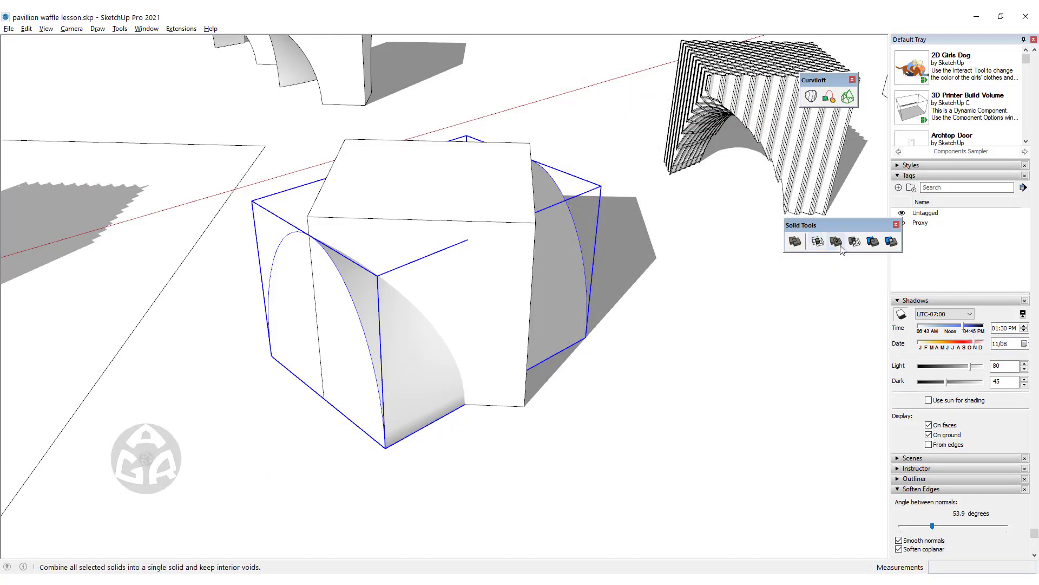
- Subtract the arch from the box, inspect the cut, then undo the subtraction
{"action": "left_click", "coordinate": [855, 242]}
{"action": "left_click", "coordinate": [505, 290]}
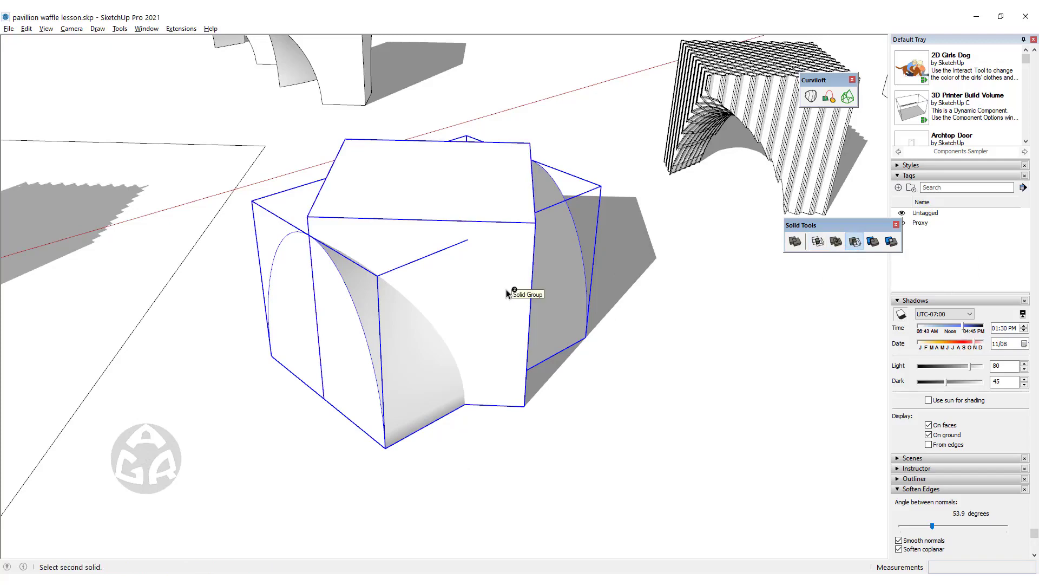
{"action": "left_click", "coordinate": [506, 291]}
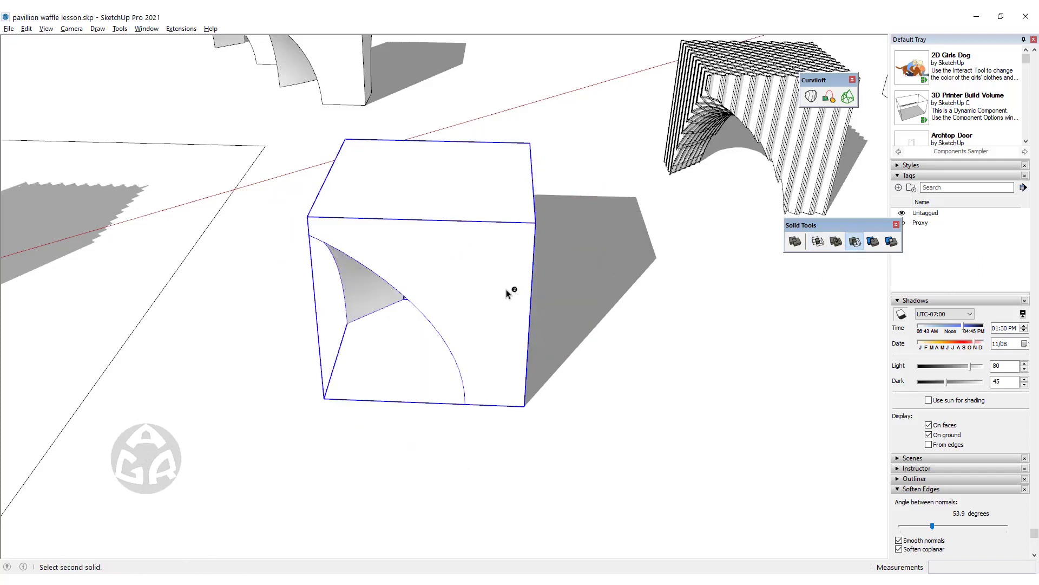
{"action": "middle_click_drag", "start_coordinate": [404, 286], "coordinate": [531, 157]}
{"action": "mouse_move", "coordinate": [518, 213]}
{"action": "middle_mouse_down"}
{"action": "mouse_move", "coordinate": [520, 253]}
{"action": "mouse_move", "coordinate": [485, 249]}
{"action": "mouse_move", "coordinate": [482, 338]}
{"action": "middle_mouse_up"}
{"action": "key", "text": "ctrl+z"}
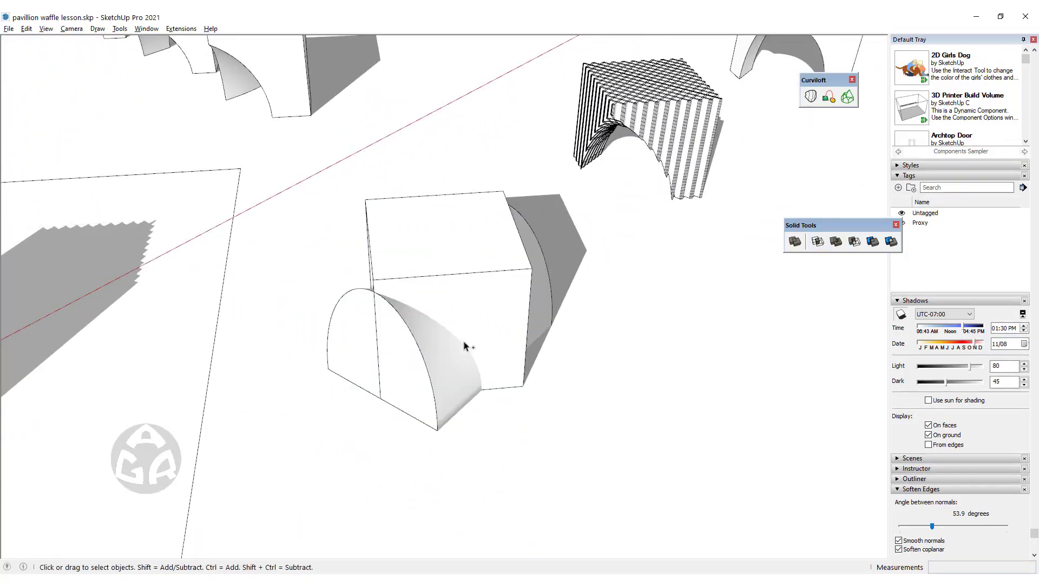
- Undo the lofted vault twice, then paste a box copy at the row's end
{"action": "key", "text": "ctrl+z"}
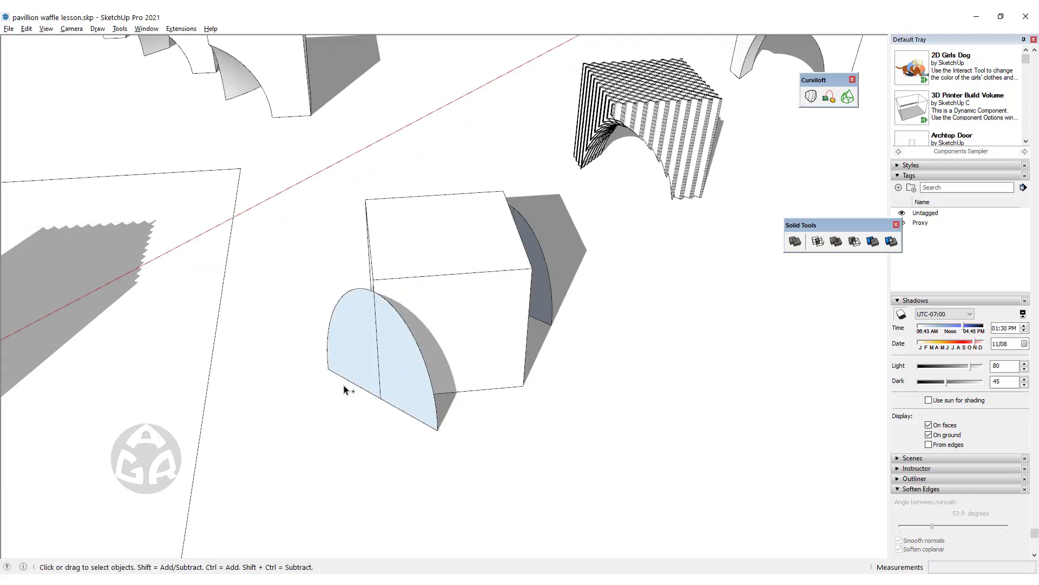
{"action": "key", "text": "ctrl+z"}
{"action": "key", "text": "ctrl+v"}
{"action": "scroll", "coordinate": [395, 395], "scroll_direction": "down", "scroll_amount": 3}
{"action": "middle_click_drag", "start_coordinate": [679, 221], "coordinate": [714, 250]}
{"action": "left_click", "coordinate": [750, 317]}
- Orbit down to the box and select its front arch face
{"action": "left_click", "coordinate": [470, 425]}
{"action": "middle_click_drag", "start_coordinate": [470, 425], "coordinate": [524, 306]}
{"action": "scroll", "coordinate": [324, 374], "scroll_direction": "up", "scroll_amount": 3}
{"action": "middle_click_drag", "start_coordinate": [324, 374], "coordinate": [332, 372]}
{"action": "left_click", "coordinate": [332, 373]}
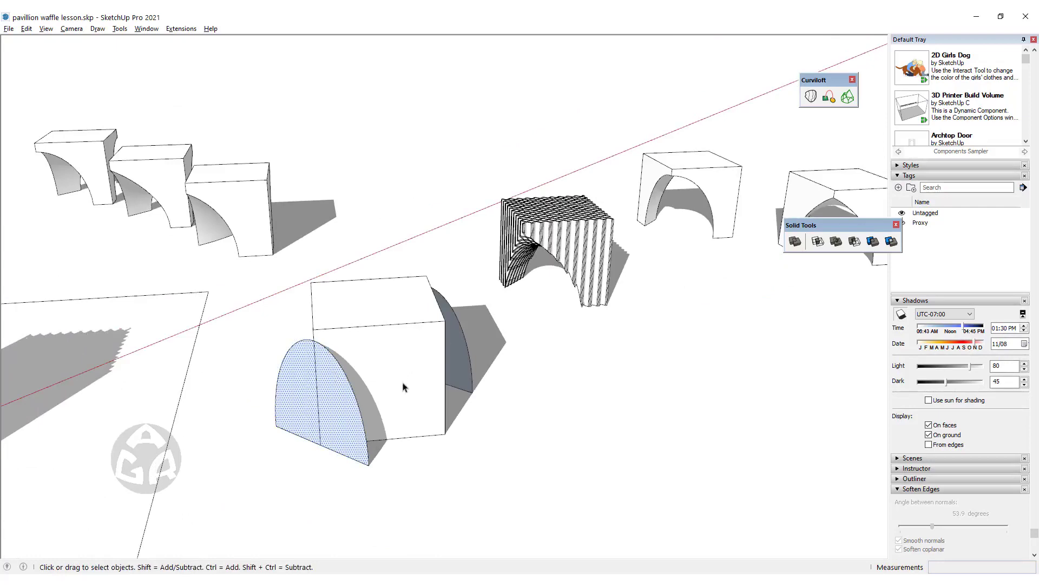
- Copy the arch face partway into the box and turn on X-ray
{"action": "key", "text": "m"}
{"action": "scroll", "coordinate": [367, 456], "scroll_direction": "up", "scroll_amount": 2}
{"action": "left_click", "coordinate": [368, 469]}
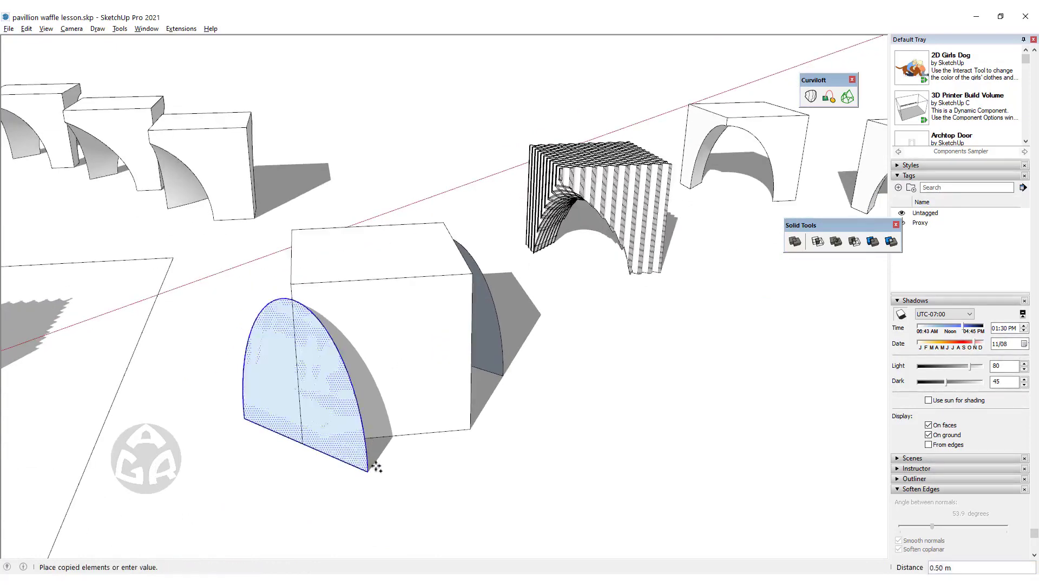
{"action": "left_click", "coordinate": [468, 429]}
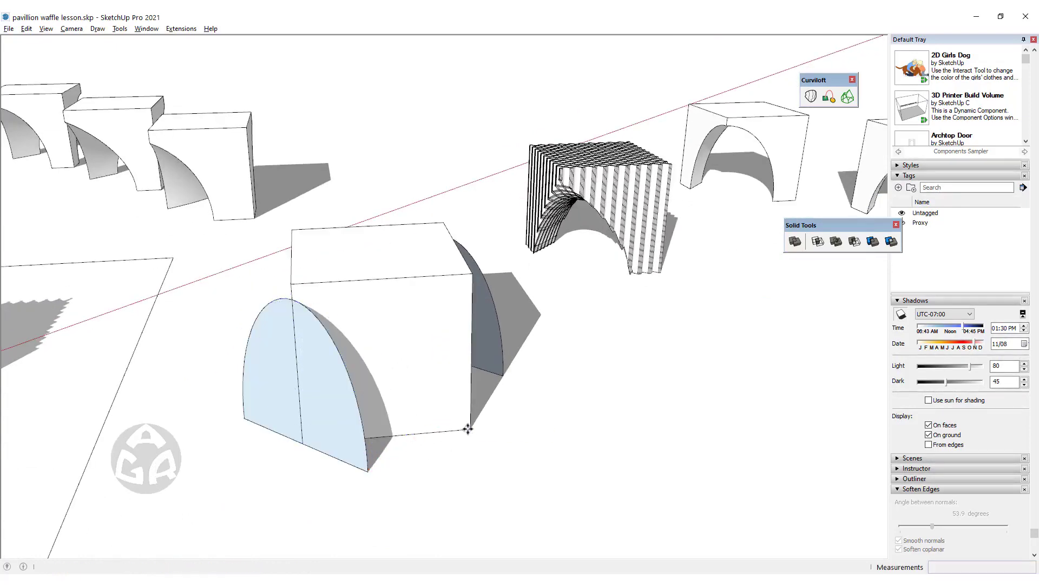
{"action": "key", "text": "space"}
{"action": "key", "text": "x"}
- Scale the middle arch copy down to 0.75
{"action": "key", "text": "s"}
{"action": "left_click_drag", "start_coordinate": [377, 268], "coordinate": [473, 326], "text": "shift"}
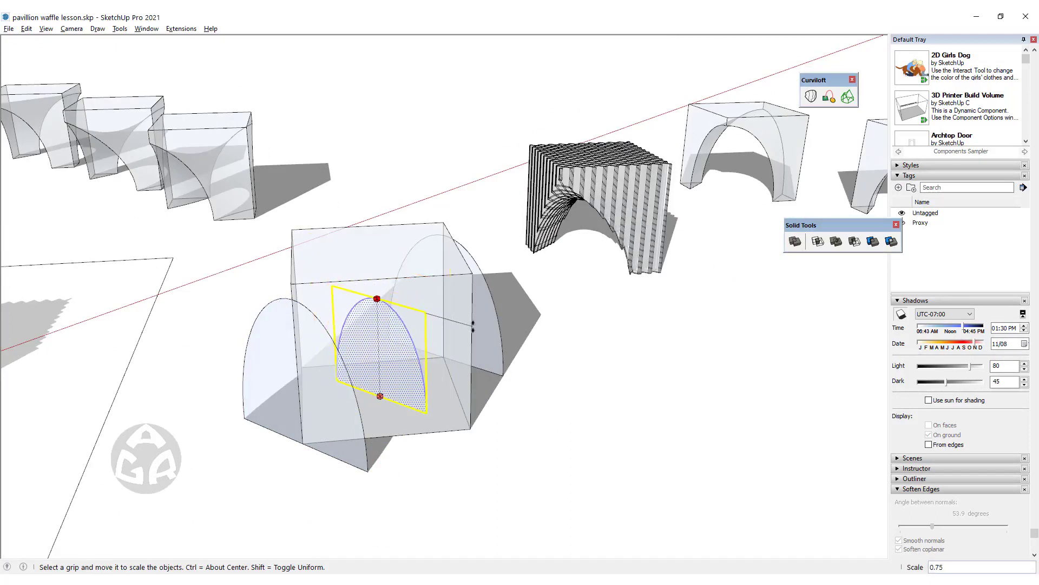
{"action": "key", "text": "space"}
- Select all three arch faces and run Curviloft Loft by Spline
{"action": "left_click", "coordinate": [264, 340], "text": "shift"}
{"action": "left_click", "coordinate": [486, 321], "text": "shift"}
{"action": "left_click", "coordinate": [812, 95]}
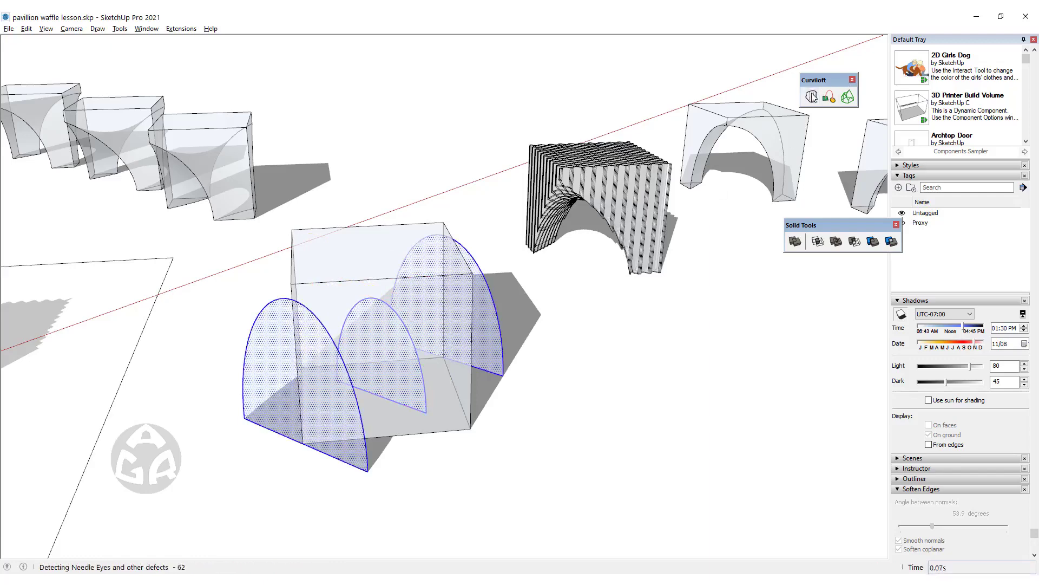
- Set the Curviloft spline smoothing and Seq. 15, then generate the vault
{"action": "left_click", "coordinate": [307, 49]}
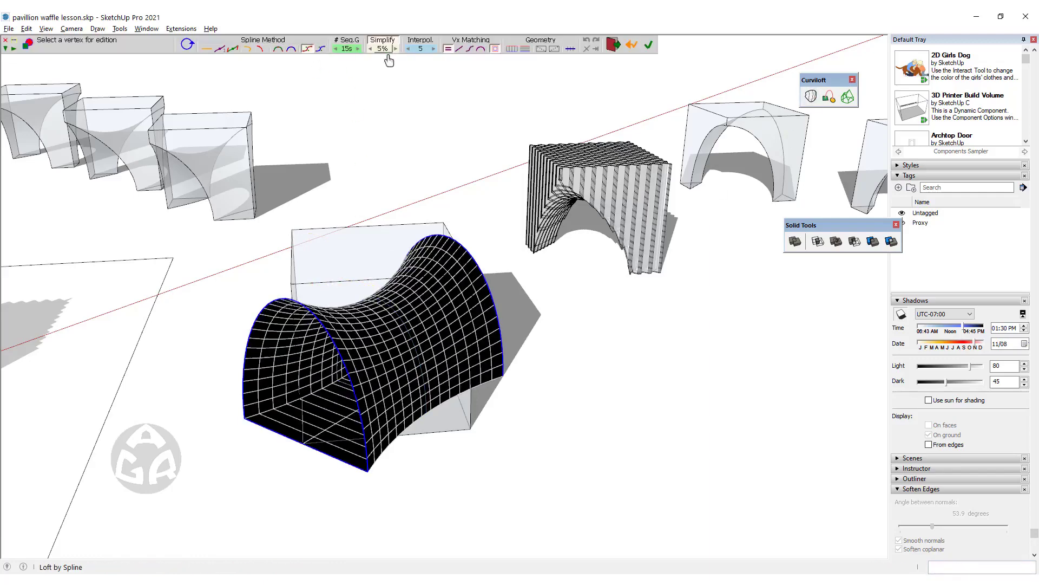
{"action": "left_click", "coordinate": [360, 50]}
{"action": "left_click", "coordinate": [464, 154]}
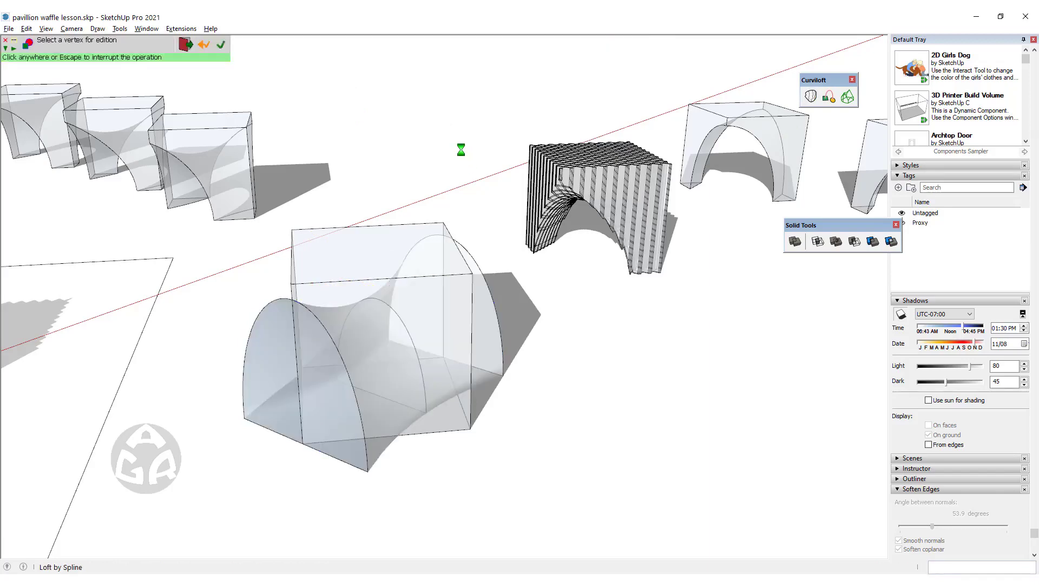
- Clean the vault group's faces, turn X-ray off, and cancel a failed non-solid Subtract
{"action": "left_click", "coordinate": [389, 452]}
{"action": "double_click", "coordinate": [383, 442]}
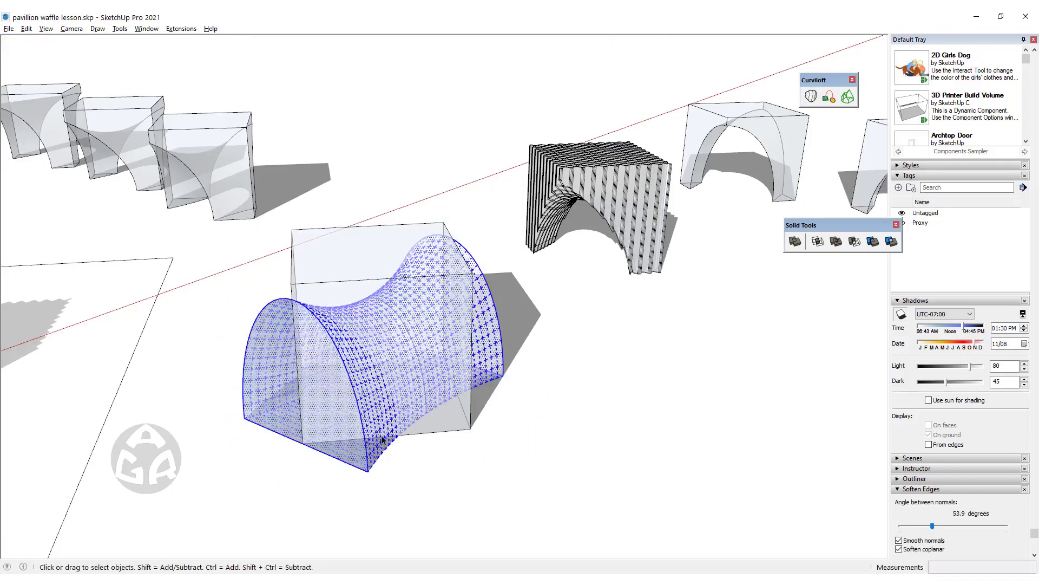
{"action": "left_click", "coordinate": [383, 440]}
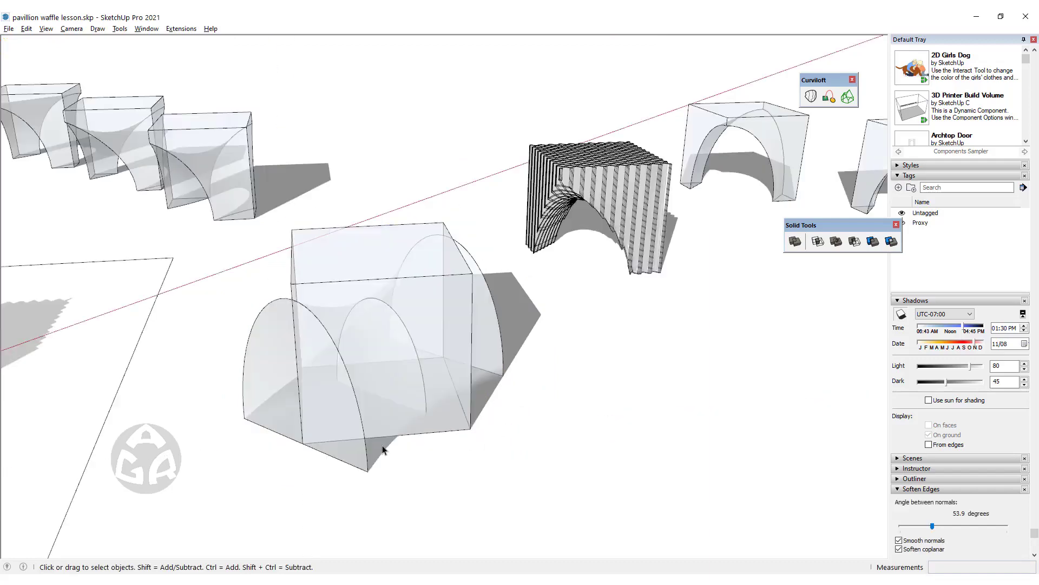
{"action": "double_click", "coordinate": [383, 448]}
{"action": "key", "text": "Escape"}
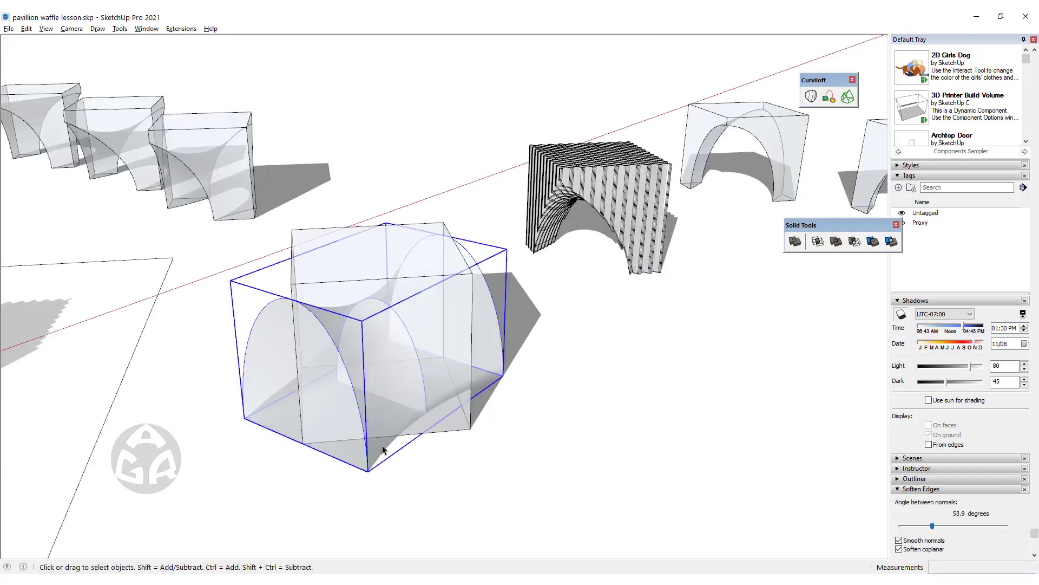
{"action": "key", "text": "x"}
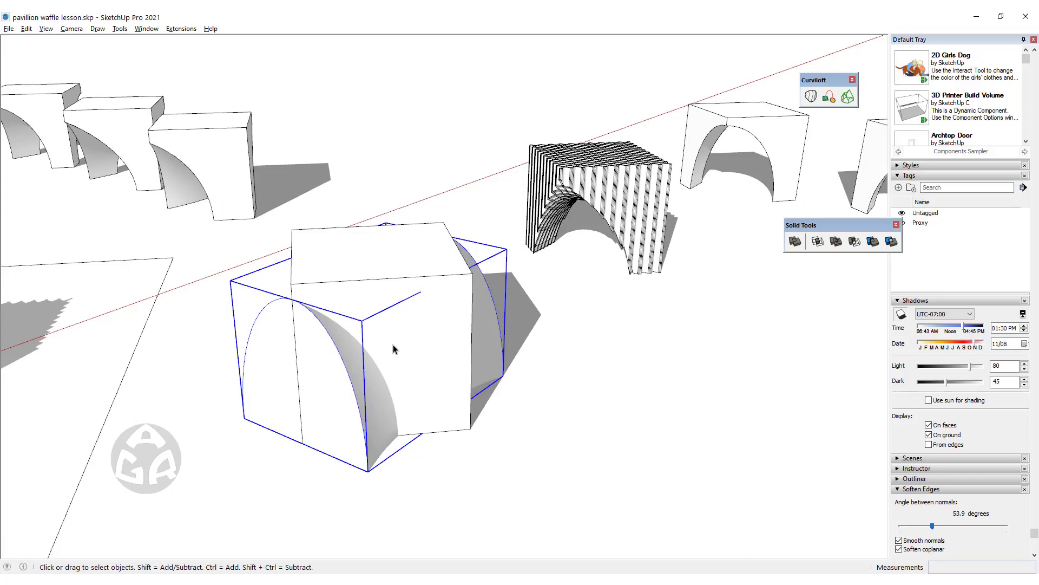
{"action": "left_click", "coordinate": [854, 242]}
{"action": "left_click", "coordinate": [601, 322]}
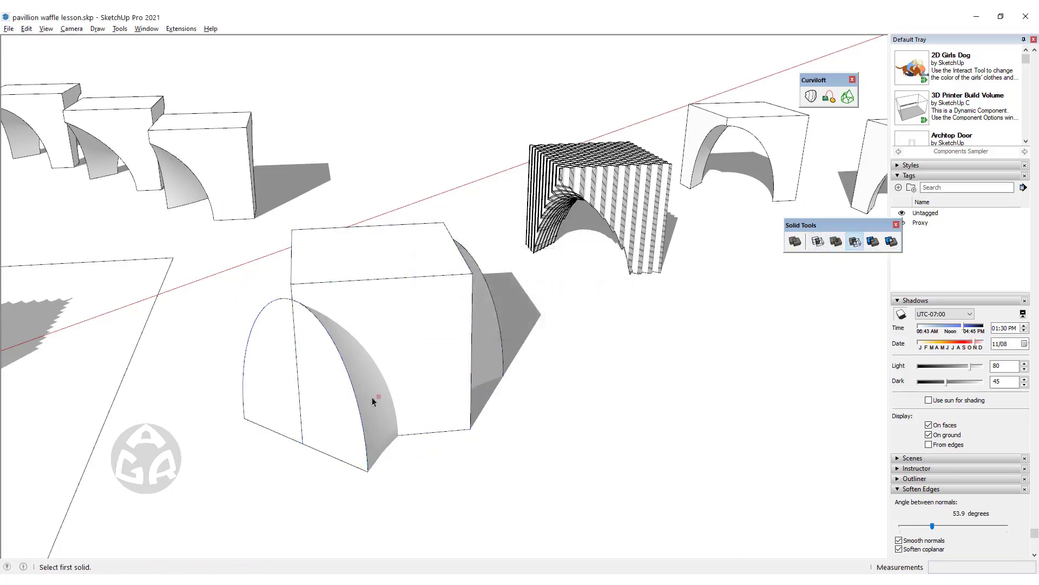
- Repair the vault's internal face with Solid Inspector, then subtract it from the box
{"action": "left_click", "coordinate": [361, 405]}
{"action": "key", "text": "shift+i"}
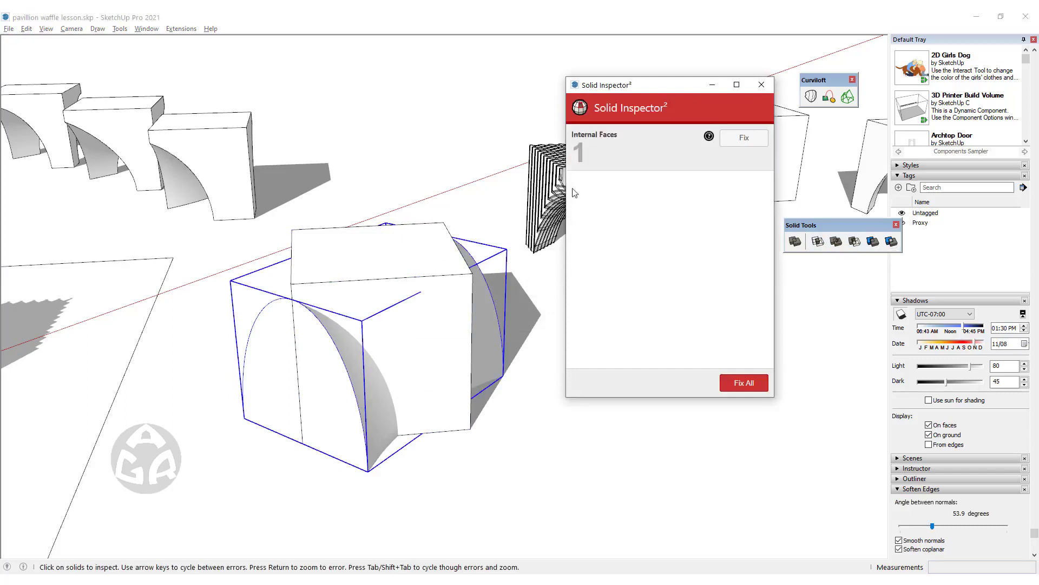
{"action": "left_click", "coordinate": [741, 140]}
{"action": "left_click", "coordinate": [762, 85]}
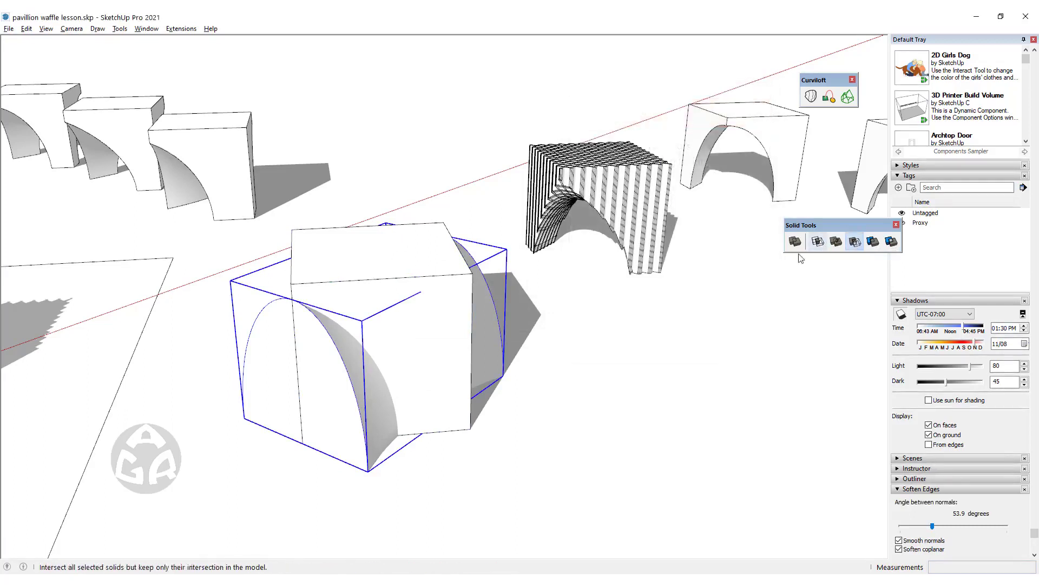
{"action": "left_click", "coordinate": [426, 342]}
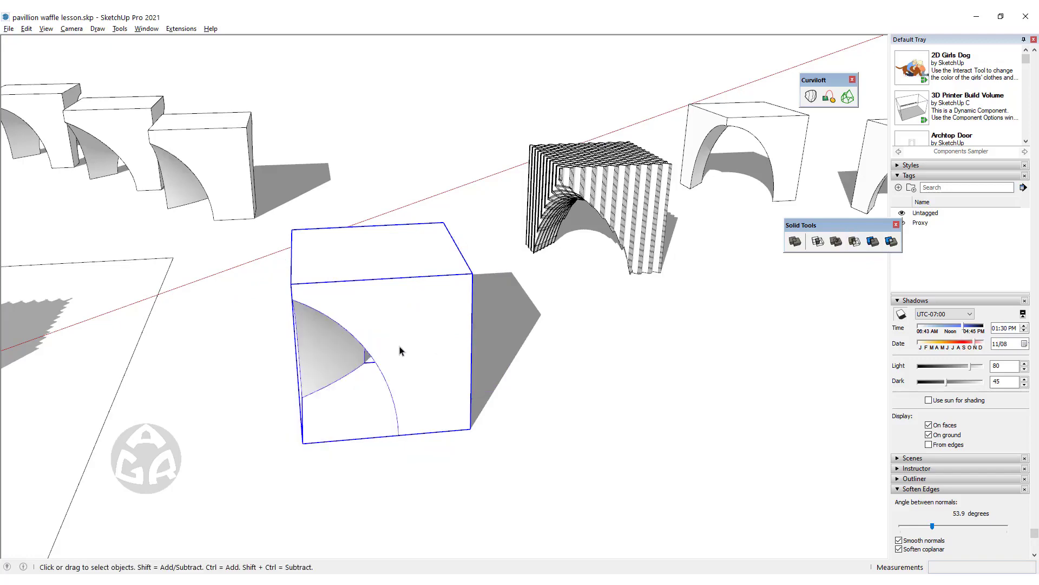
{"action": "scroll", "coordinate": [356, 415], "scroll_direction": "down", "scroll_amount": 2}
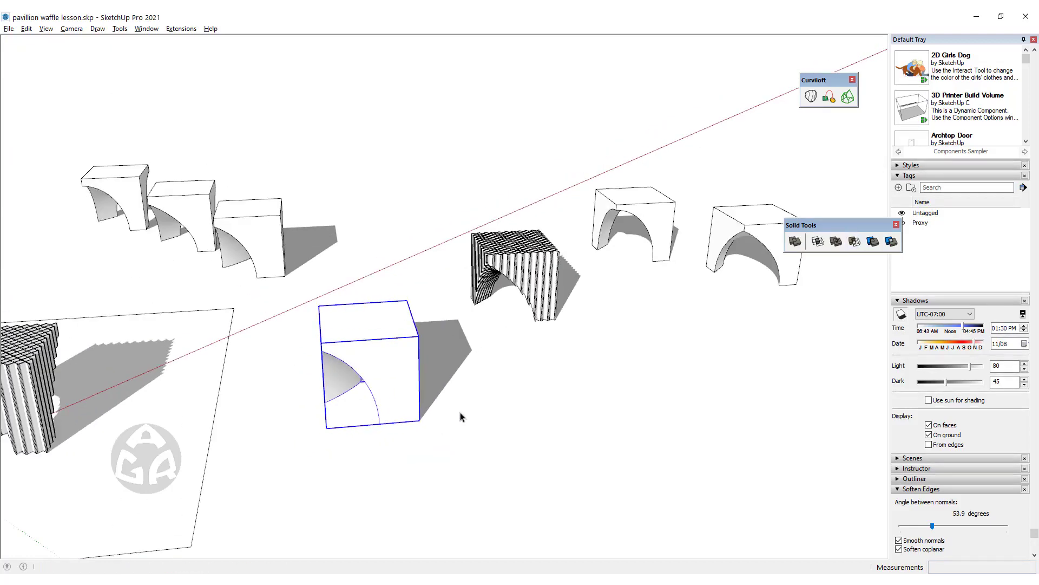
- Move the cut box to the end of the row of arched boxes, then deselect it
{"action": "left_click", "coordinate": [422, 421]}
{"action": "middle_click_drag", "start_coordinate": [643, 355], "coordinate": [408, 401], "text": "shift"}
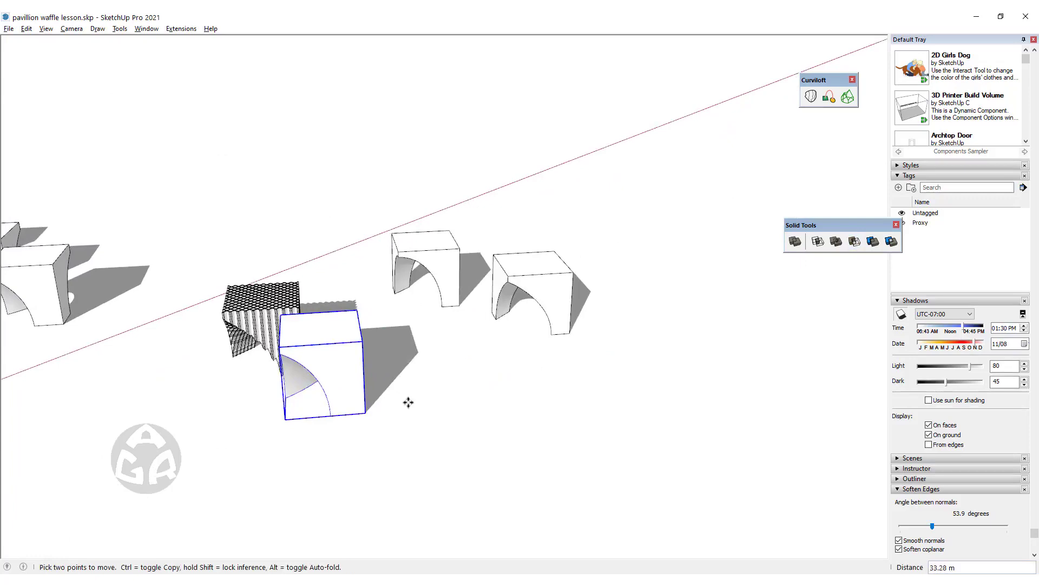
{"action": "left_click", "coordinate": [695, 357]}
{"action": "key", "text": "space"}
{"action": "left_click", "coordinate": [675, 399]}
- Orbit low and zoom out to view the fluted wall and the whole row of arches
{"action": "middle_click_drag", "start_coordinate": [611, 357], "coordinate": [630, 269]}
{"action": "scroll", "coordinate": [655, 313], "scroll_direction": "up", "scroll_amount": 3}
{"action": "scroll", "coordinate": [649, 318], "scroll_direction": "up", "scroll_amount": 3}
{"action": "middle_click_drag", "start_coordinate": [605, 323], "coordinate": [625, 295]}
{"action": "middle_click_drag", "start_coordinate": [439, 320], "coordinate": [676, 329], "text": "shift"}
{"action": "middle_click_drag", "start_coordinate": [386, 331], "coordinate": [322, 358]}
{"action": "scroll", "coordinate": [326, 325], "scroll_direction": "down", "scroll_amount": 6}
{"action": "middle_click_drag", "start_coordinate": [287, 307], "coordinate": [406, 402], "text": "shift"}
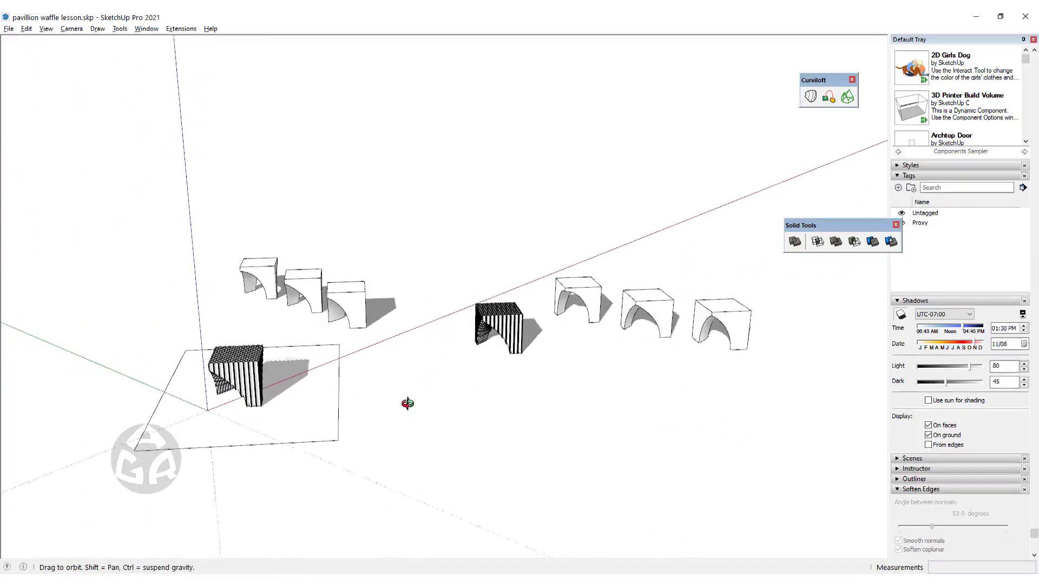